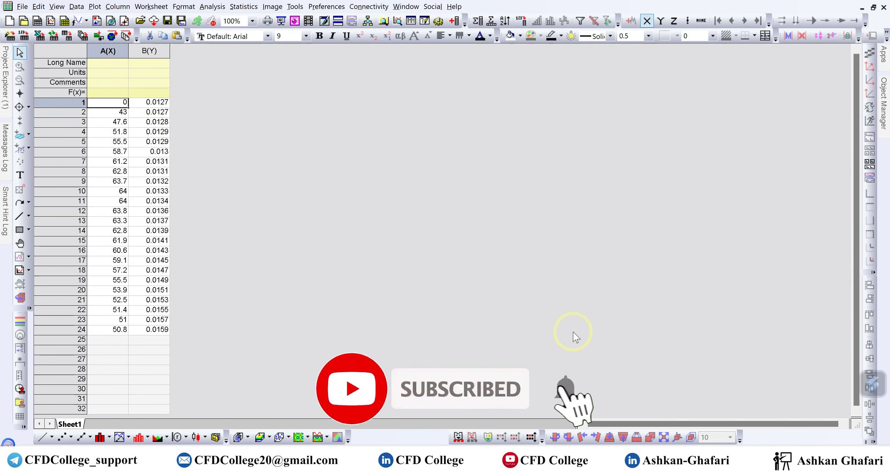
Switch to the outlet u profile file in Excel, examine the first case's velocity and Y data, and return to Origin.
{"action": "key", "text": "alt+Tab"}
{"action": "scroll", "coordinate": [171, 250], "scroll_direction": "up", "scroll_amount": 2}
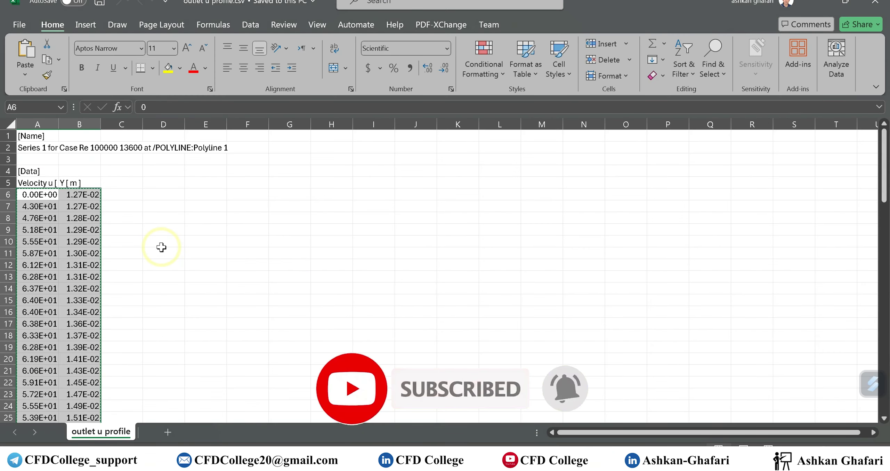
{"action": "left_click_drag", "start_coordinate": [86, 192], "coordinate": [80, 394]}
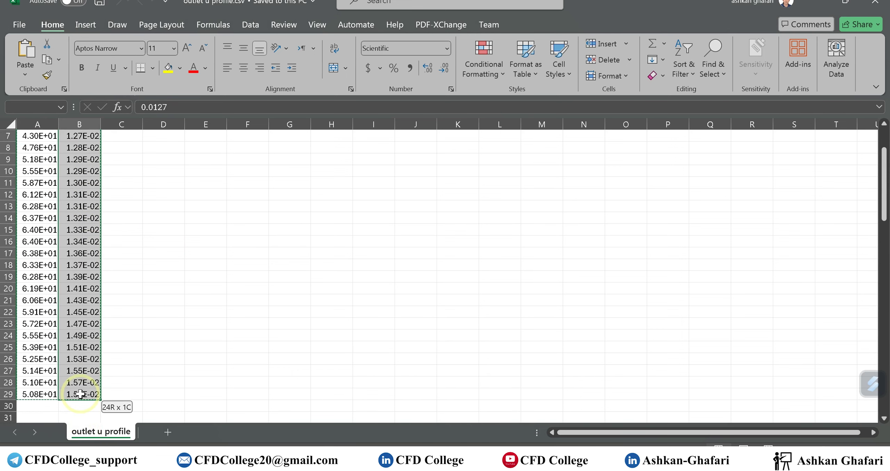
{"action": "left_click", "coordinate": [111, 359]}
{"action": "key", "text": "alt+Tab"}
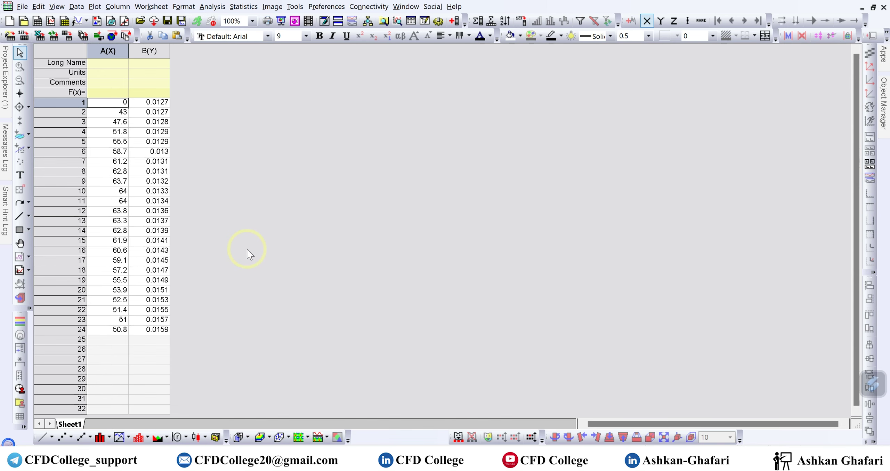
Enter the long names velocity for column A and y for column B.
{"action": "left_click", "coordinate": [105, 64]}
{"action": "type", "text": "velocity"}
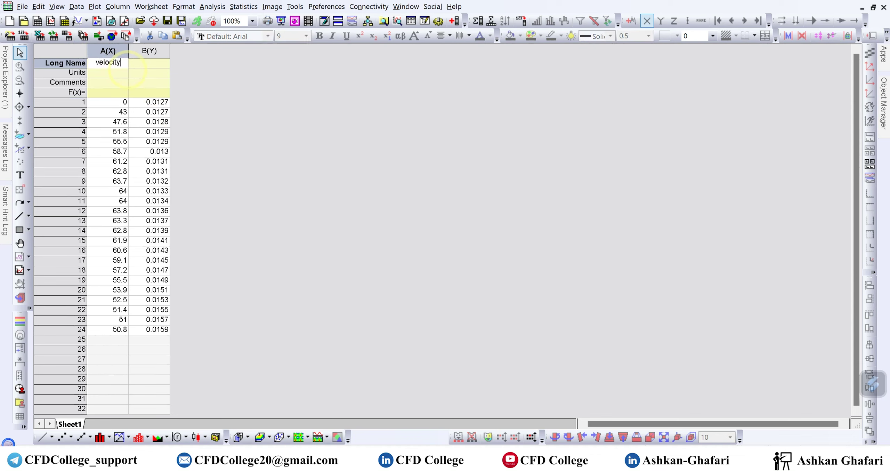
{"action": "key", "text": "Tab"}
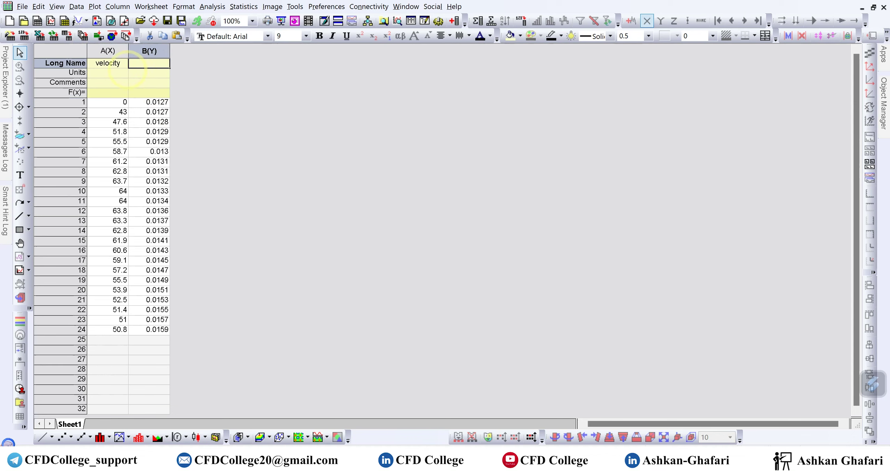
{"action": "type", "text": "y"}
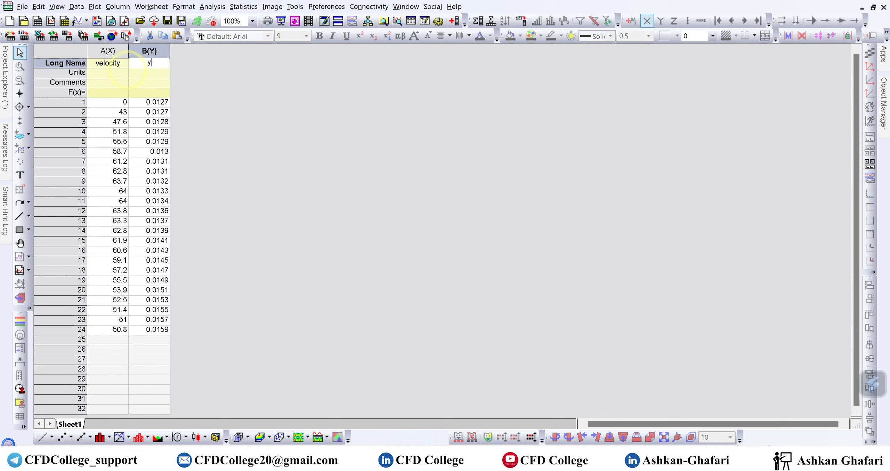
Set the units to m/s for the velocity column and m for the y column.
{"action": "left_click", "coordinate": [106, 75]}
{"action": "type", "text": "m/s"}
{"action": "key", "text": "Tab"}
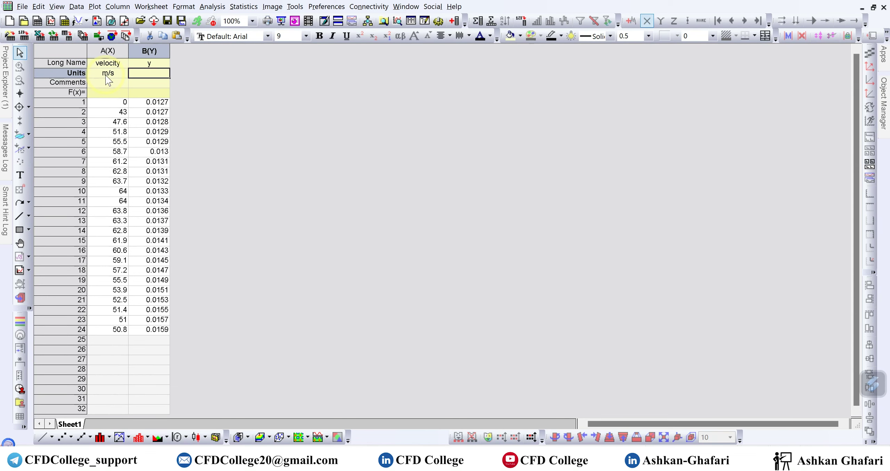
{"action": "type", "text": "m"}
{"action": "left_click", "coordinate": [223, 137]}
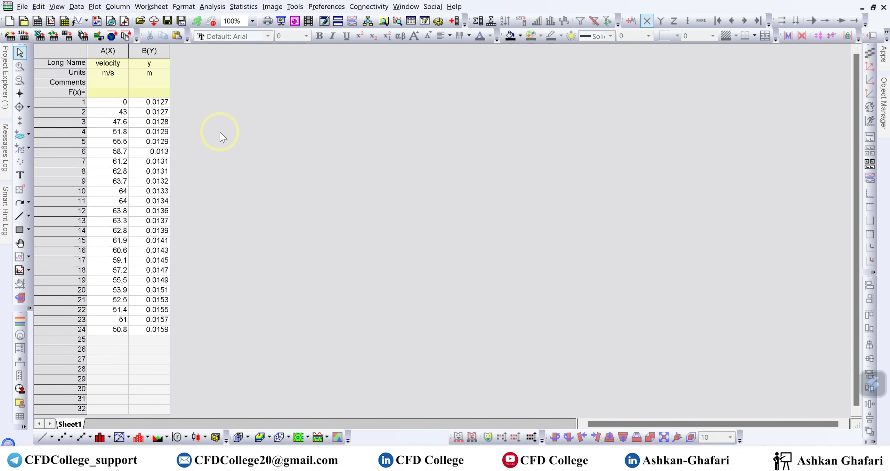
{"action": "left_click", "coordinate": [142, 71]}
{"action": "left_click", "coordinate": [175, 76]}
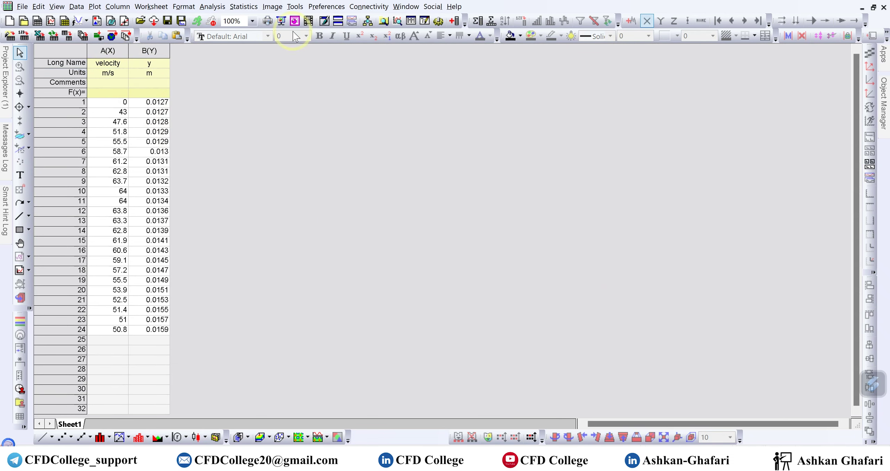
Plot columns A and B as a basic 2D line graph.
{"action": "left_click_drag", "start_coordinate": [109, 51], "coordinate": [149, 52]}
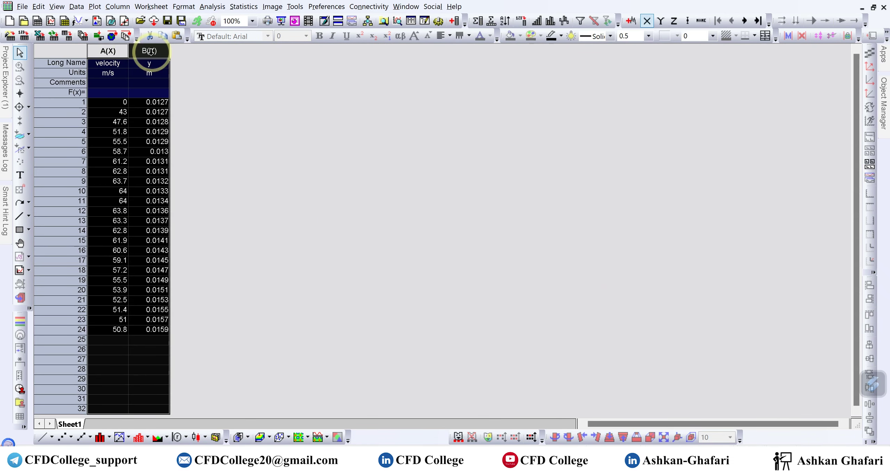
{"action": "left_click", "coordinate": [94, 8]}
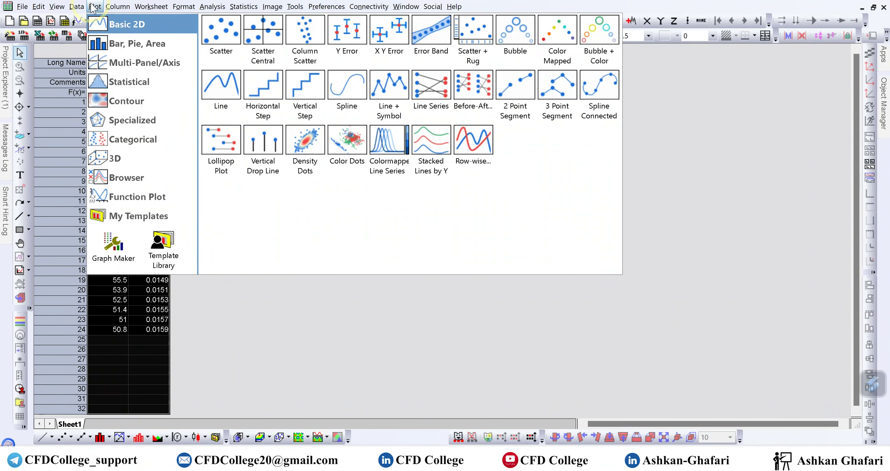
{"action": "left_click", "coordinate": [218, 103]}
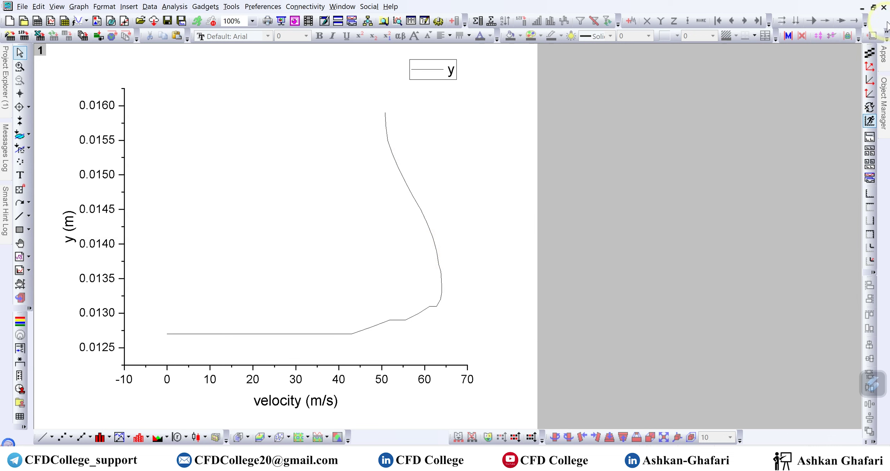
Restore the graph window, move it away from the worksheet, and maximize the Book1 window.
{"action": "left_click", "coordinate": [872, 7]}
{"action": "left_click_drag", "start_coordinate": [225, 101], "coordinate": [623, 84]}
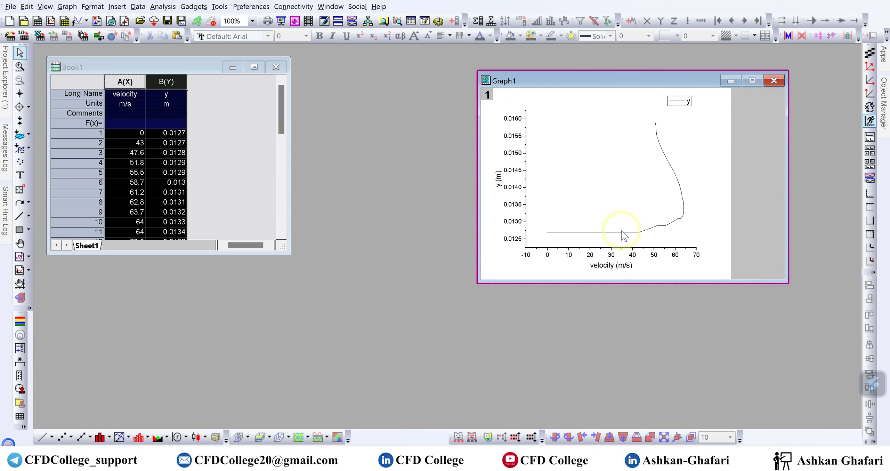
{"action": "left_click", "coordinate": [254, 67]}
{"action": "left_click", "coordinate": [230, 105]}
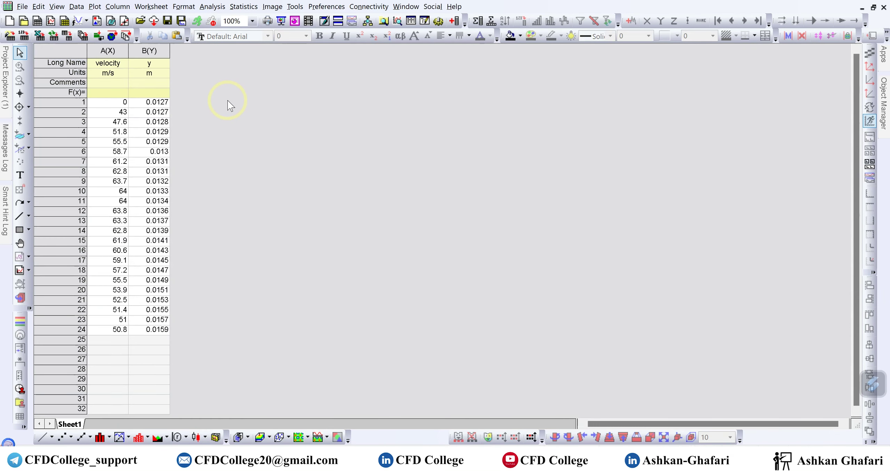
{"action": "right_click", "coordinate": [228, 101]}
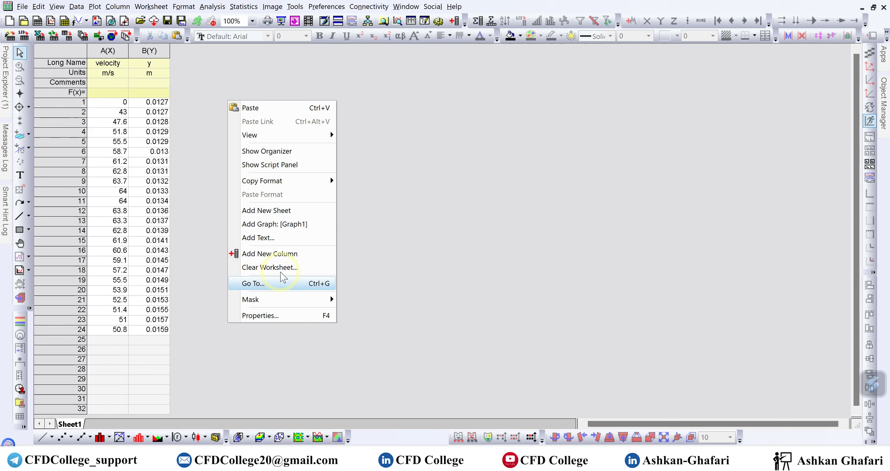
{"action": "mouse_move", "coordinate": [301, 189]}
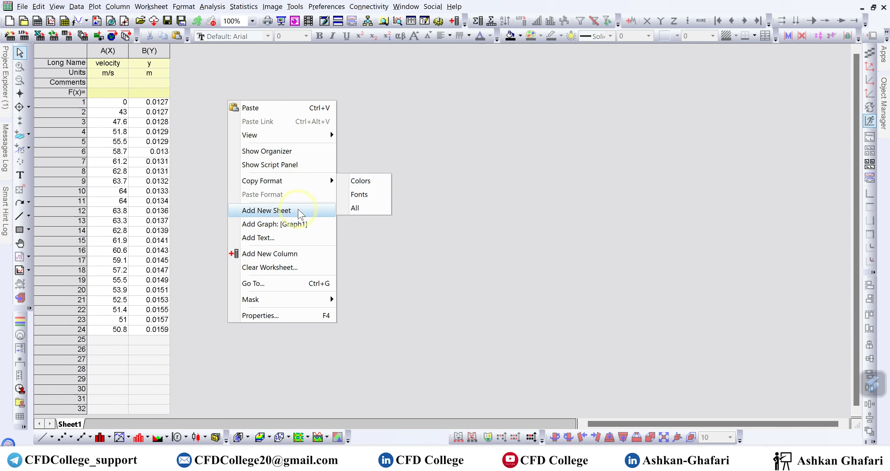
{"action": "left_click", "coordinate": [193, 151]}
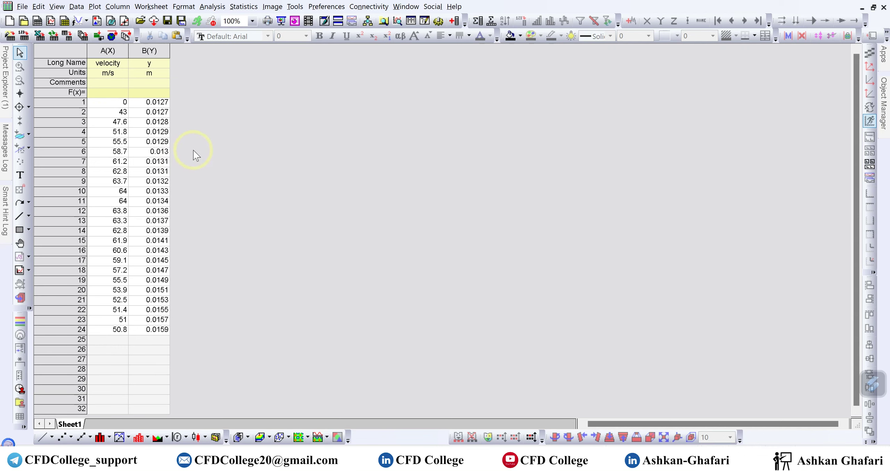
Add four new columns, C to F, to the worksheet.
{"action": "right_click", "coordinate": [193, 151]}
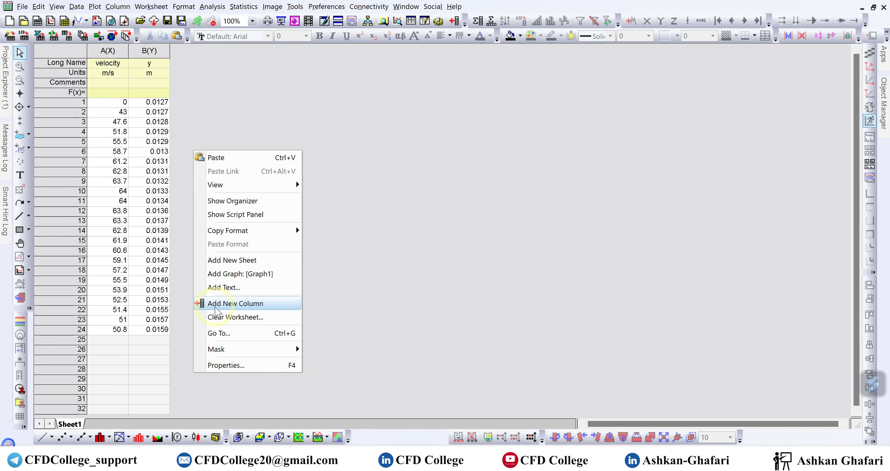
{"action": "left_click", "coordinate": [267, 304]}
{"action": "right_click", "coordinate": [266, 183]}
{"action": "left_click", "coordinate": [311, 333]}
{"action": "right_click", "coordinate": [331, 215]}
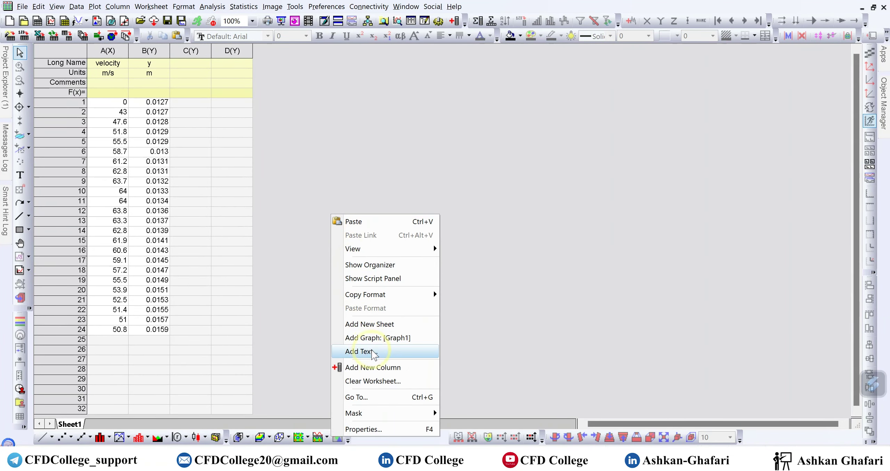
{"action": "left_click", "coordinate": [378, 365]}
{"action": "right_click", "coordinate": [373, 218]}
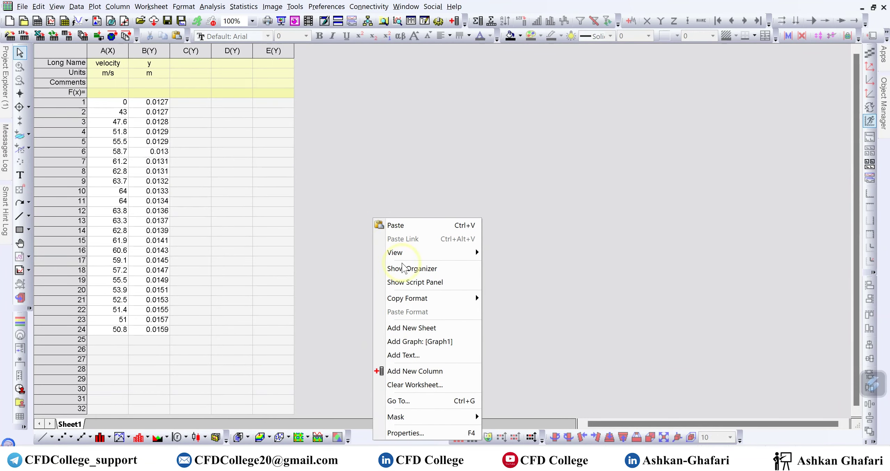
{"action": "left_click", "coordinate": [425, 366]}
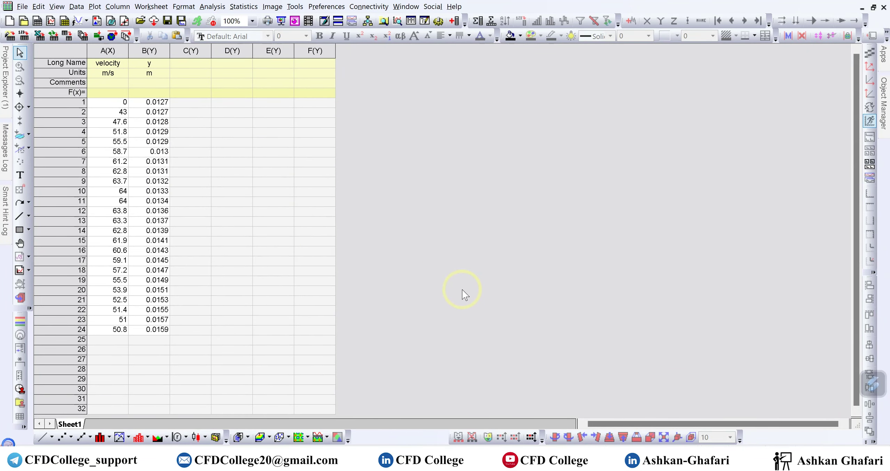
{"action": "key", "text": "alt+Tab"}
{"action": "scroll", "coordinate": [192, 278], "scroll_direction": "down", "scroll_amount": 4}
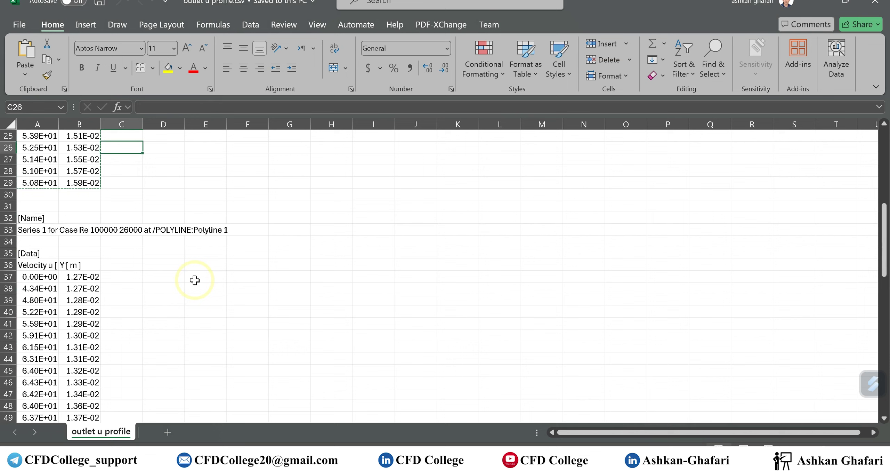
{"action": "left_click_drag", "start_coordinate": [38, 253], "coordinate": [315, 411]}
{"action": "key", "text": "ctrl+c"}
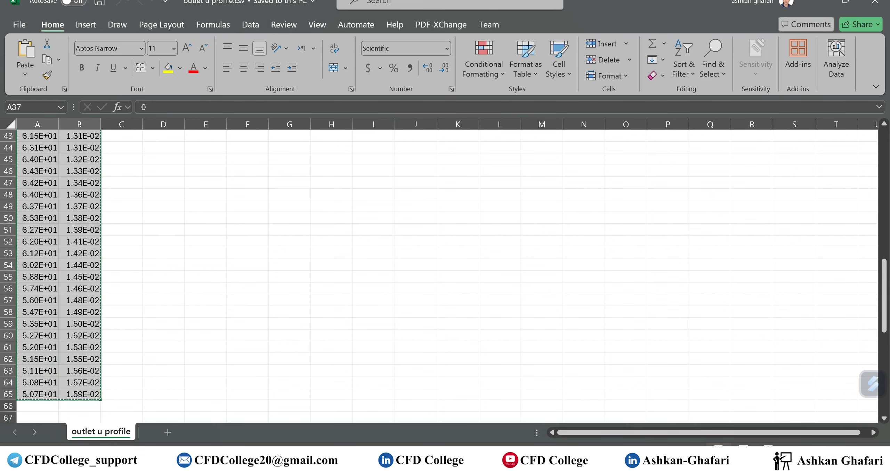
{"action": "key", "text": "alt+Tab"}
{"action": "left_click_drag", "start_coordinate": [192, 102], "coordinate": [196, 109]}
{"action": "key", "text": "alt+Tab"}
{"action": "scroll", "coordinate": [48, 347], "scroll_direction": "down", "scroll_amount": 4}
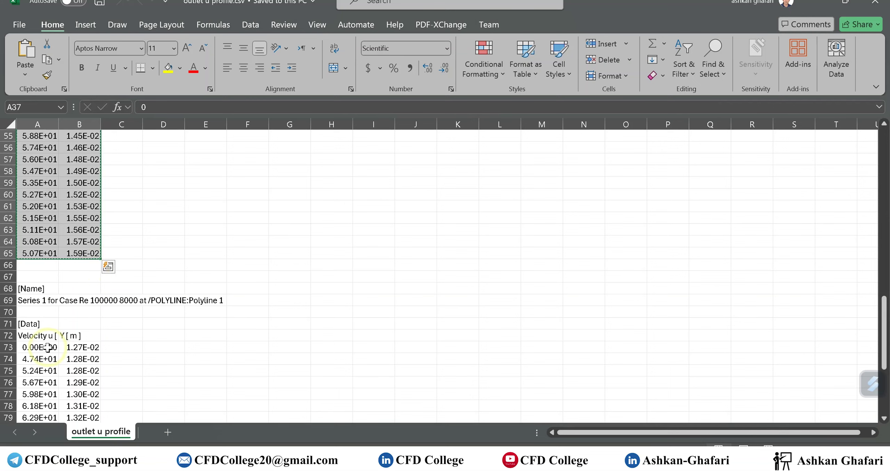
{"action": "left_click_drag", "start_coordinate": [43, 344], "coordinate": [82, 394]}
{"action": "key", "text": "ctrl+c"}
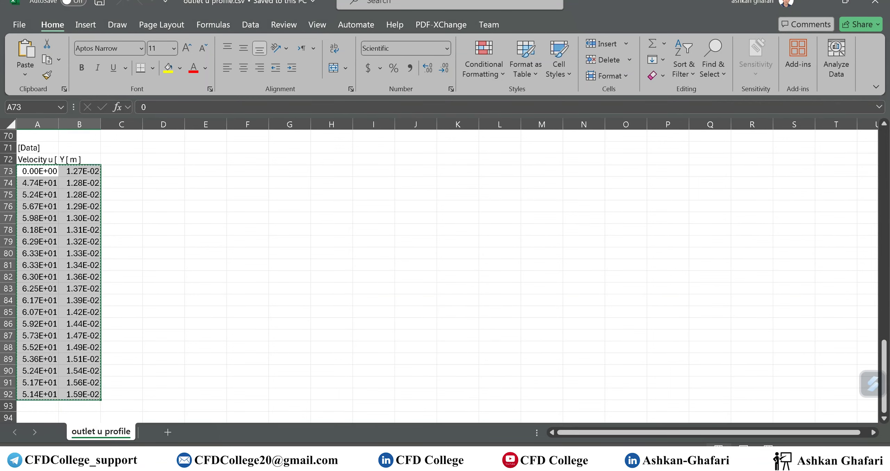
{"action": "key", "text": "alt+Tab"}
{"action": "left_click", "coordinate": [270, 101]}
{"action": "key", "text": "ctrl+v"}
Copy the velocity and y long names with their m/s and m units across to the headers of the added columns through F.
{"action": "left_click_drag", "start_coordinate": [180, 63], "coordinate": [257, 71]}
{"action": "key", "text": "ctrl+c"}
{"action": "left_click", "coordinate": [273, 63]}
{"action": "key", "text": "ctrl+v"}
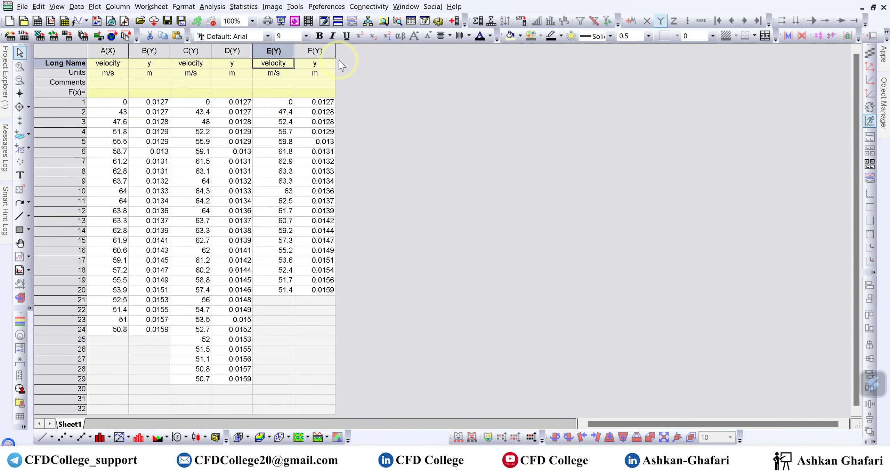
Label columns A and B with the comment Case 1.
{"action": "left_click", "coordinate": [109, 83]}
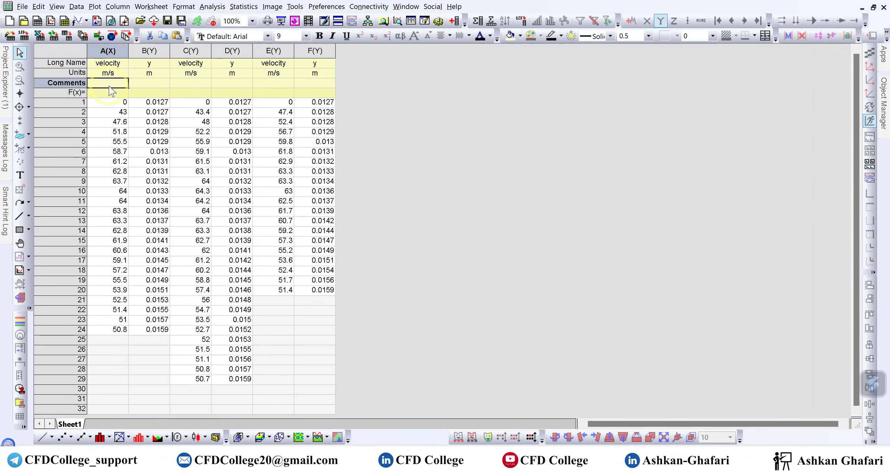
{"action": "type", "text": "Case 1"}
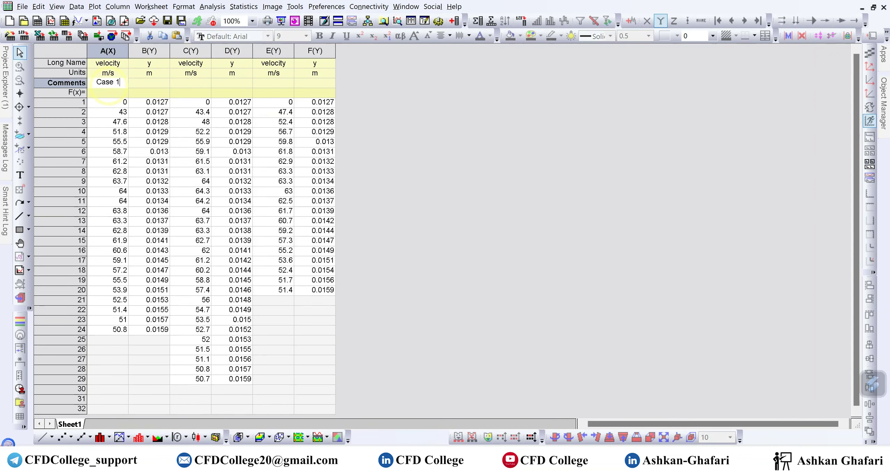
{"action": "key", "text": "Return"}
{"action": "key", "text": "ctrl+c"}
{"action": "key", "text": "Right"}
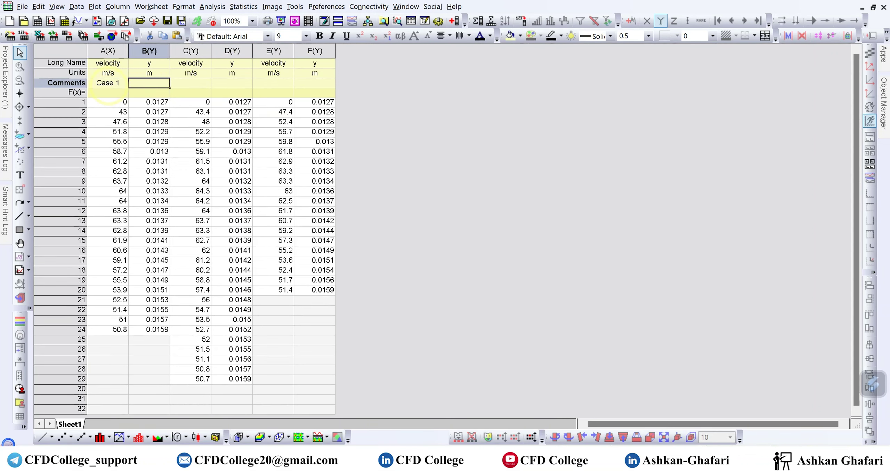
{"action": "key", "text": "ctrl+v"}
Label columns C and D with the comment Case 2.
{"action": "key", "text": "Right"}
{"action": "type", "text": "Case"}
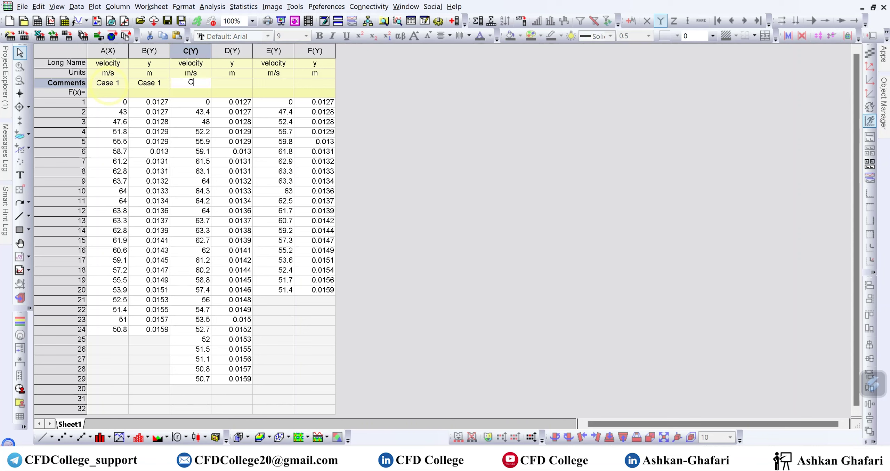
{"action": "type", "text": " 2"}
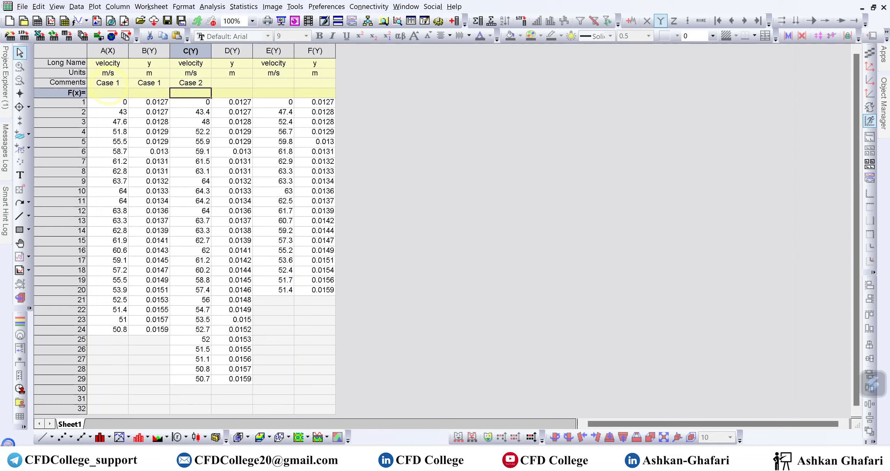
{"action": "key", "text": "Return"}
{"action": "key", "text": "ctrl+c"}
{"action": "key", "text": "Right"}
{"action": "key", "text": "ctrl+v"}
Label columns E and F with the comment Case 3.
{"action": "key", "text": "Right"}
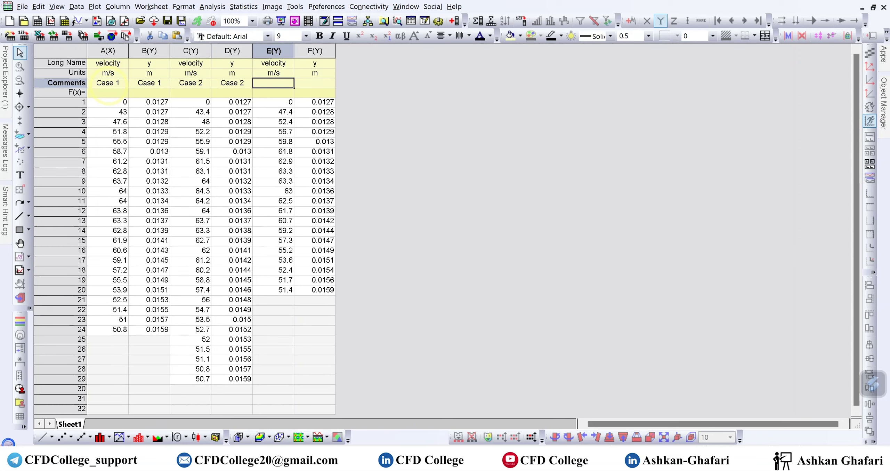
{"action": "type", "text": "Case 3"}
{"action": "key", "text": "Right"}
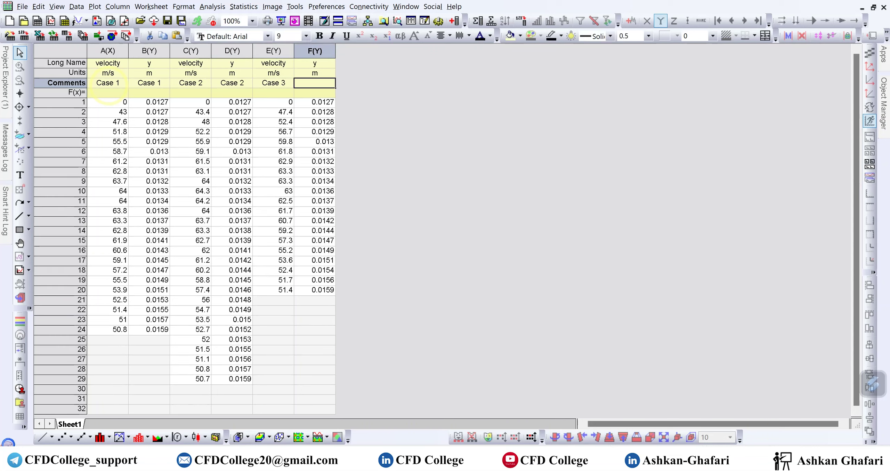
{"action": "type", "text": "Case 3"}
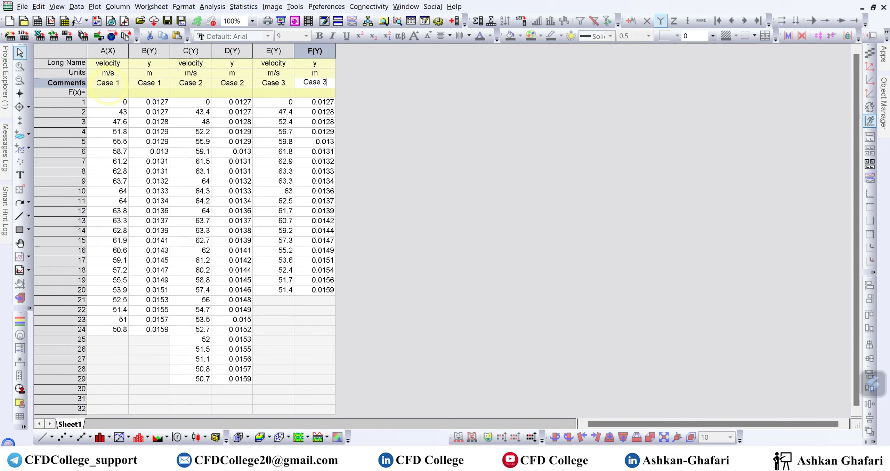
{"action": "left_click", "coordinate": [458, 116]}
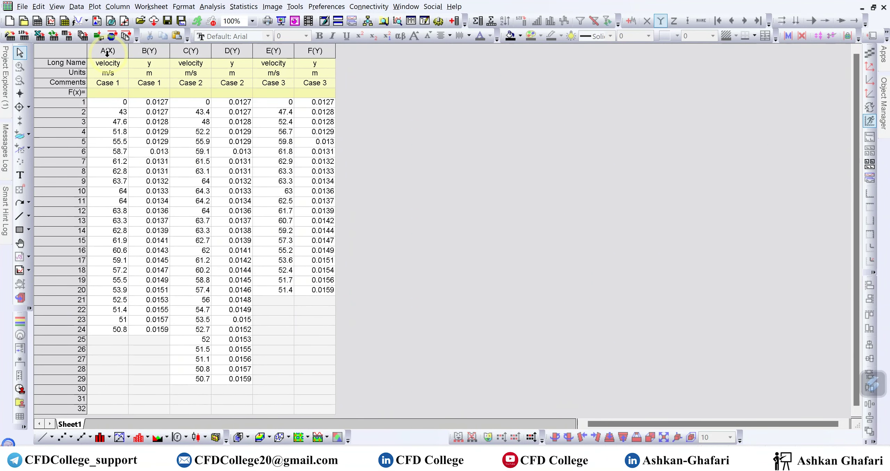
Set column C, the Case 2 velocity data, as an X column.
{"action": "right_click", "coordinate": [199, 56]}
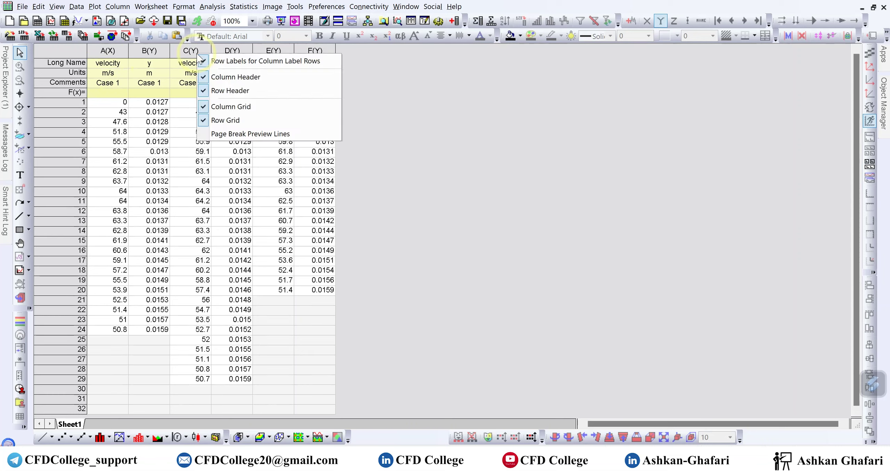
{"action": "left_click", "coordinate": [189, 53]}
{"action": "right_click", "coordinate": [187, 53]}
{"action": "mouse_move", "coordinate": [226, 190]}
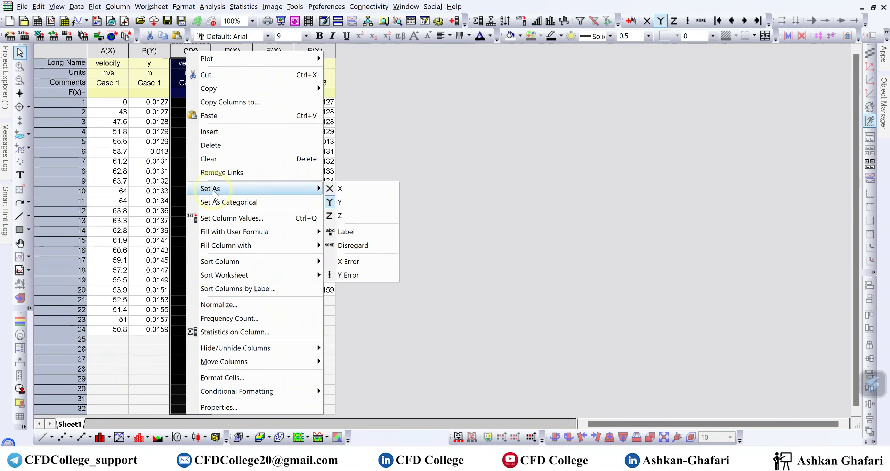
{"action": "left_click", "coordinate": [339, 188]}
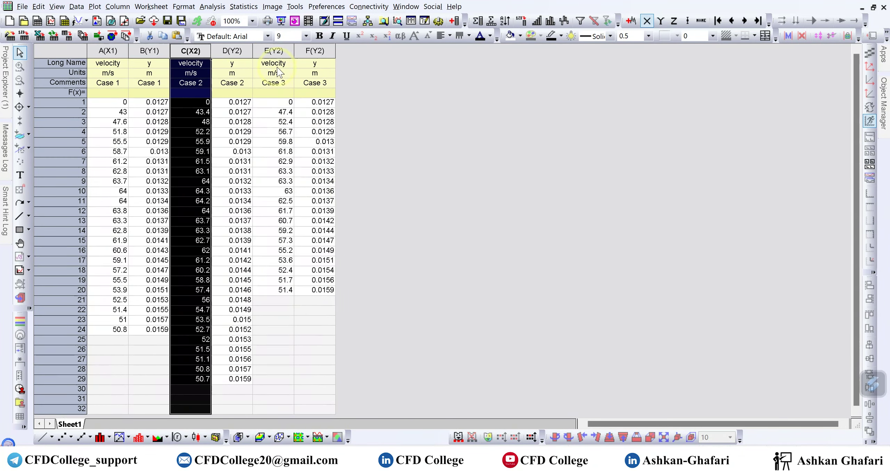
Set column E, the Case 3 velocity data, as an X column.
{"action": "left_click", "coordinate": [274, 51]}
{"action": "right_click", "coordinate": [277, 52]}
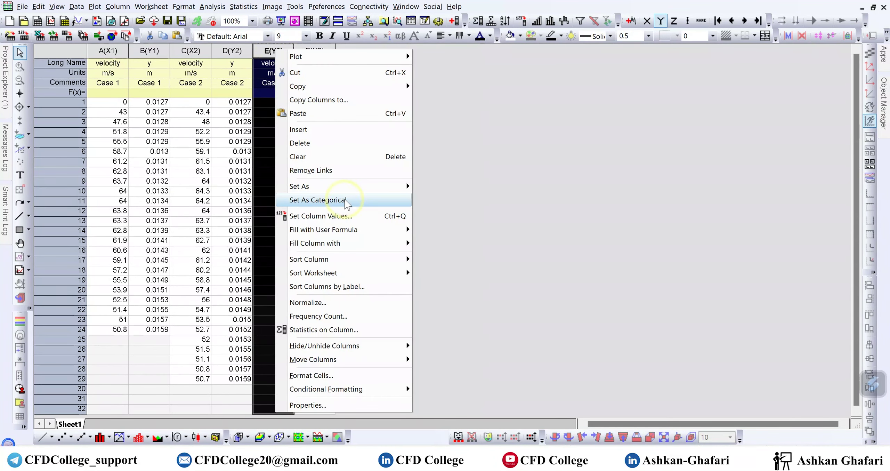
{"action": "mouse_move", "coordinate": [354, 189]}
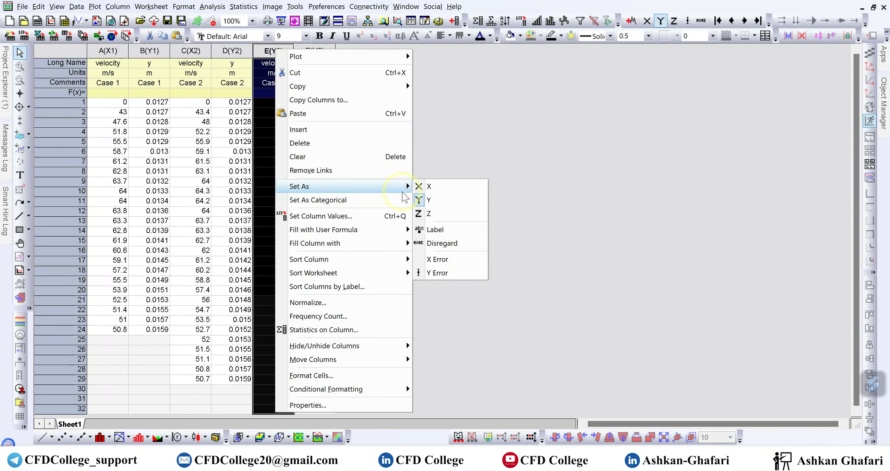
{"action": "left_click", "coordinate": [449, 190]}
{"action": "left_click", "coordinate": [440, 184]}
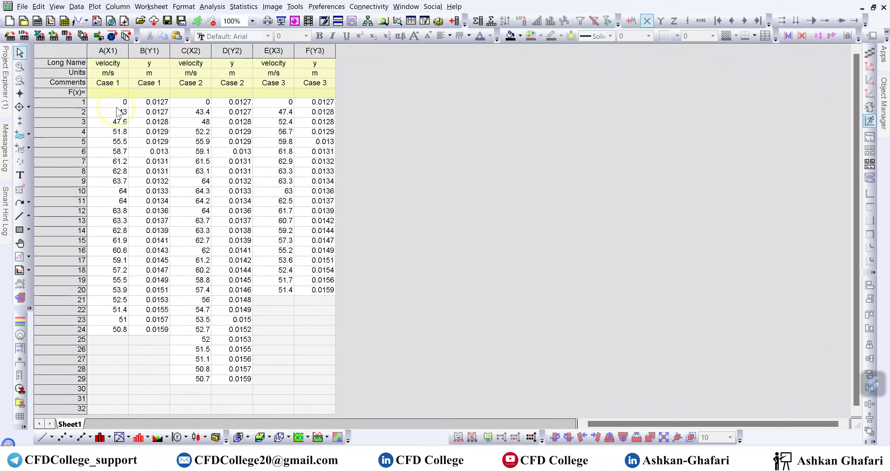
Plot columns A through F together as a Line graph of all three cases.
{"action": "left_click_drag", "start_coordinate": [110, 44], "coordinate": [306, 50]}
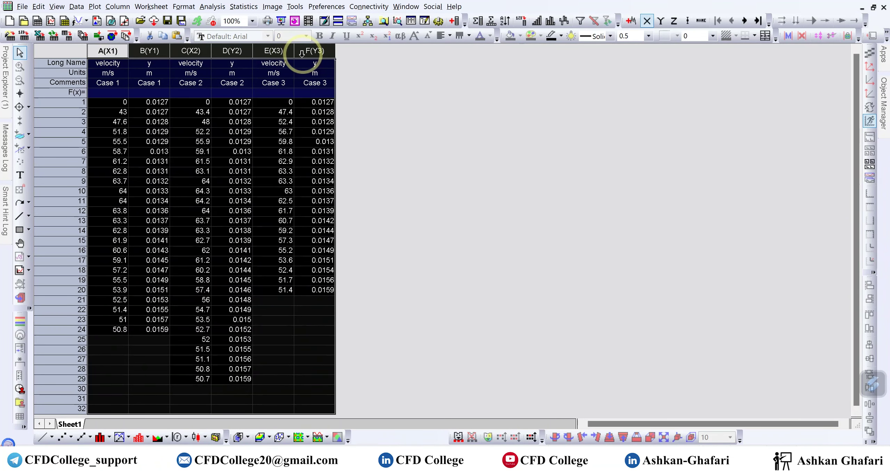
{"action": "left_click", "coordinate": [95, 7]}
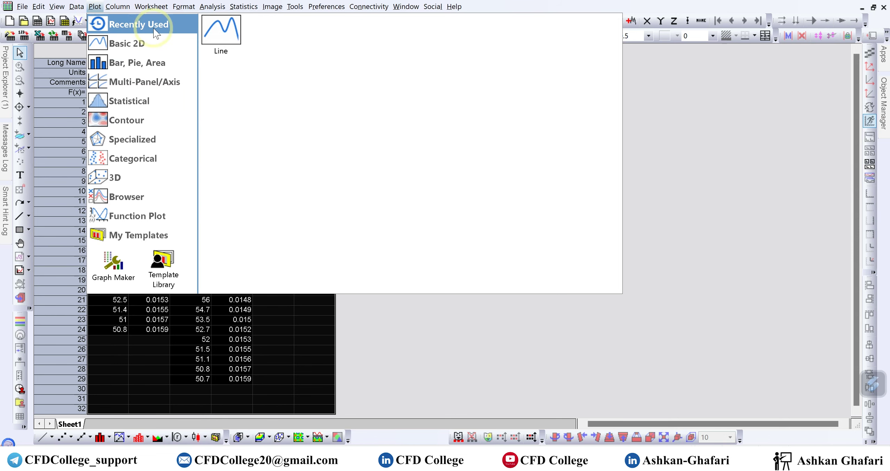
{"action": "left_click", "coordinate": [226, 49]}
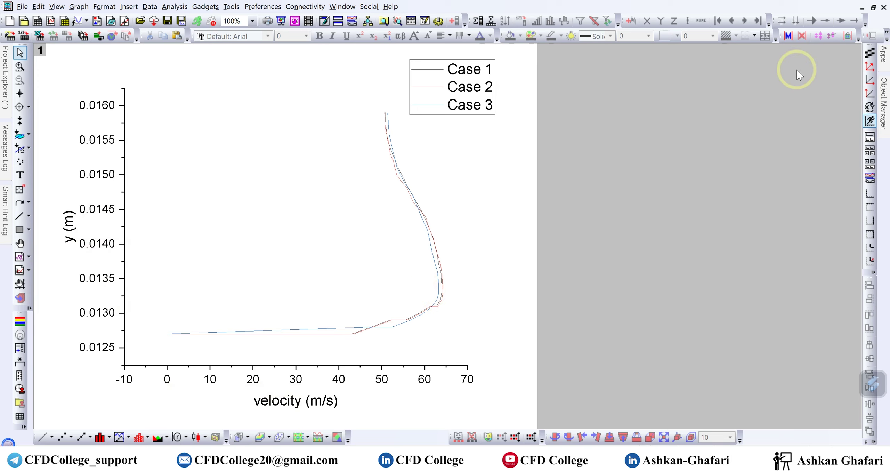
{"action": "left_click", "coordinate": [873, 7]}
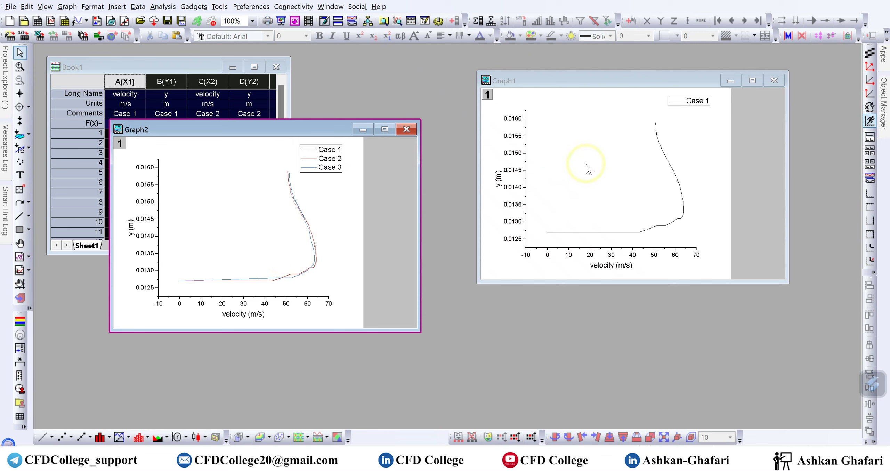
{"action": "left_click", "coordinate": [384, 129]}
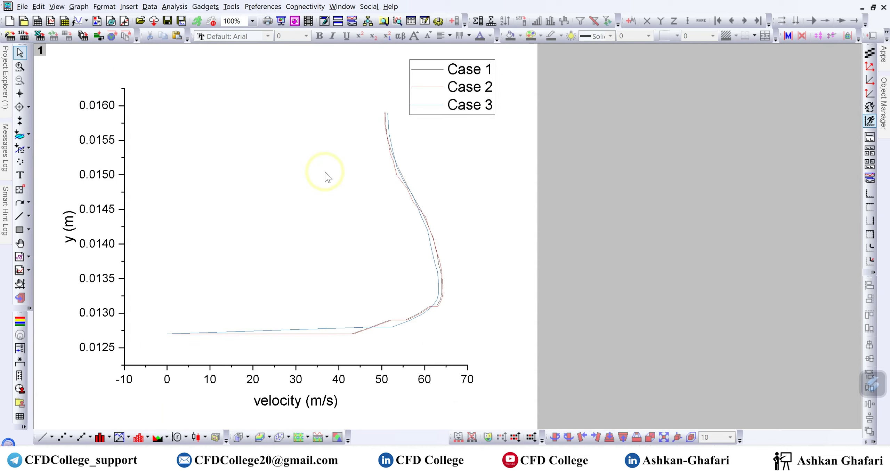
{"action": "left_click", "coordinate": [70, 239]}
{"action": "left_click", "coordinate": [74, 241]}
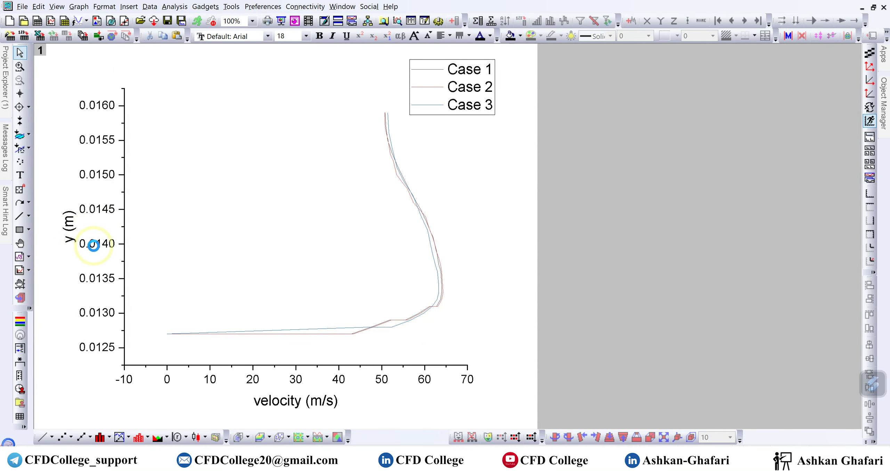
{"action": "double_click", "coordinate": [93, 244]}
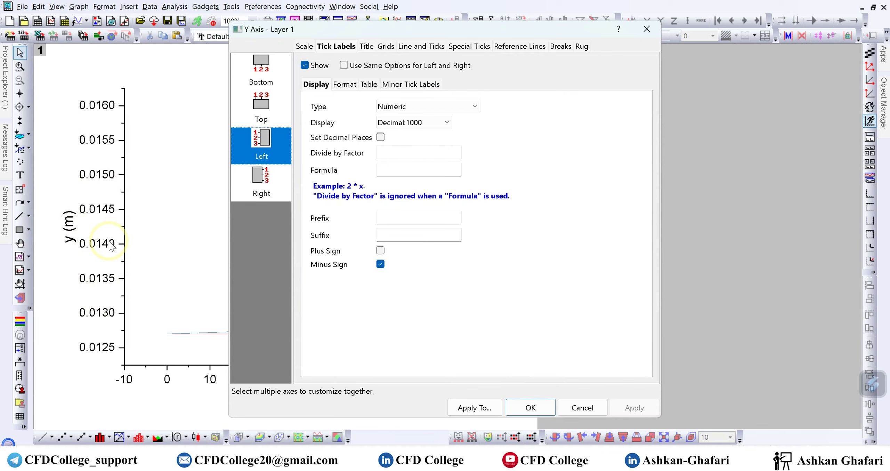
{"action": "left_click_drag", "start_coordinate": [446, 33], "coordinate": [634, 31]}
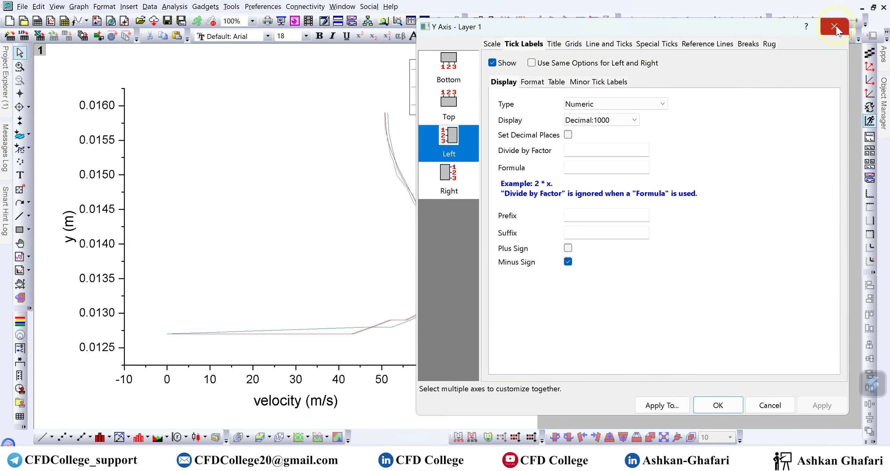
{"action": "key", "text": "Return"}
Restore the three-case graph window from full size and narrow it to the edge of the graph page.
{"action": "left_click", "coordinate": [874, 7]}
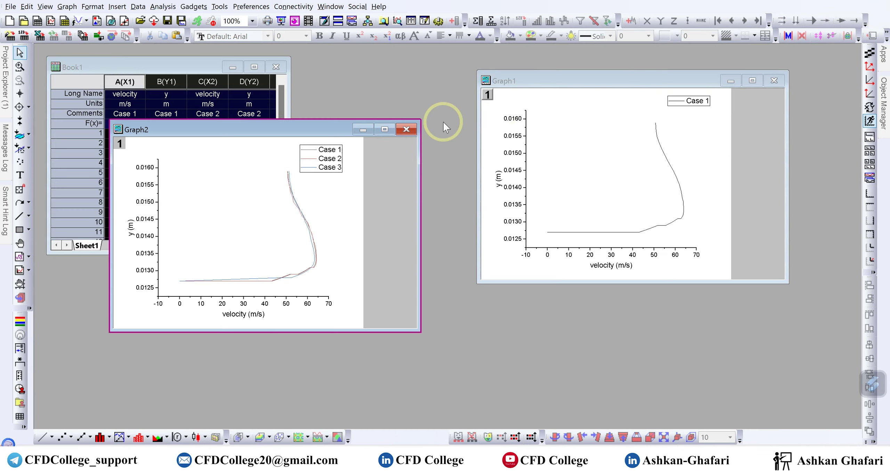
{"action": "left_click_drag", "start_coordinate": [418, 173], "coordinate": [363, 173]}
Show the top axis line of the three-case graph with its major and minor tick styles set to None.
{"action": "left_click", "coordinate": [146, 230]}
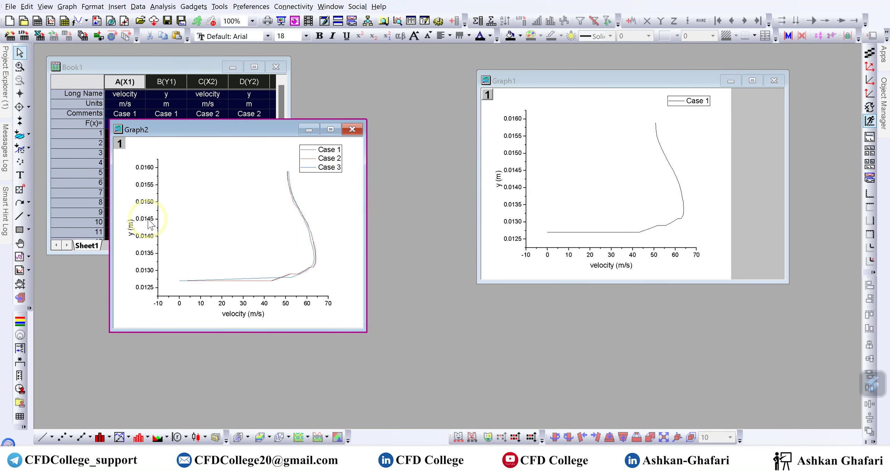
{"action": "left_click", "coordinate": [413, 160]}
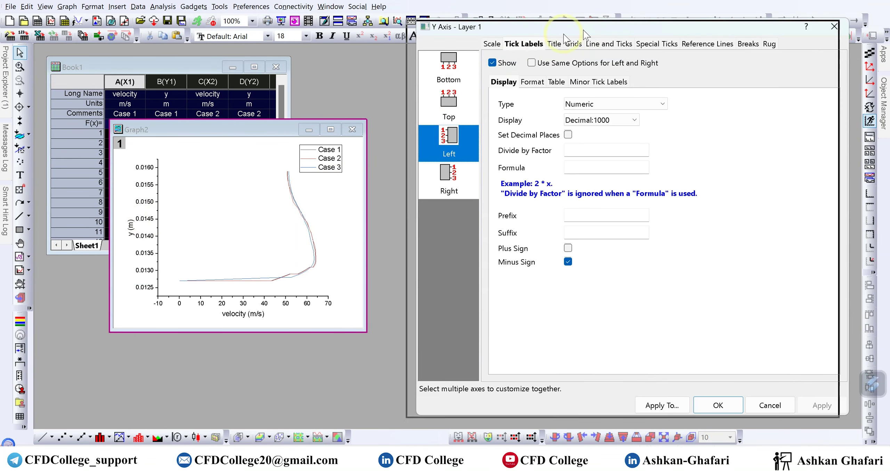
{"action": "left_click_drag", "start_coordinate": [571, 28], "coordinate": [541, 25]}
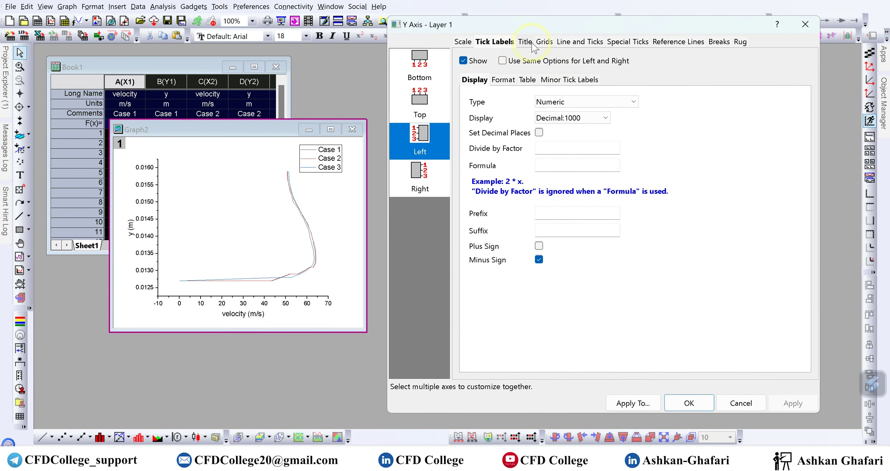
{"action": "left_click", "coordinate": [576, 42]}
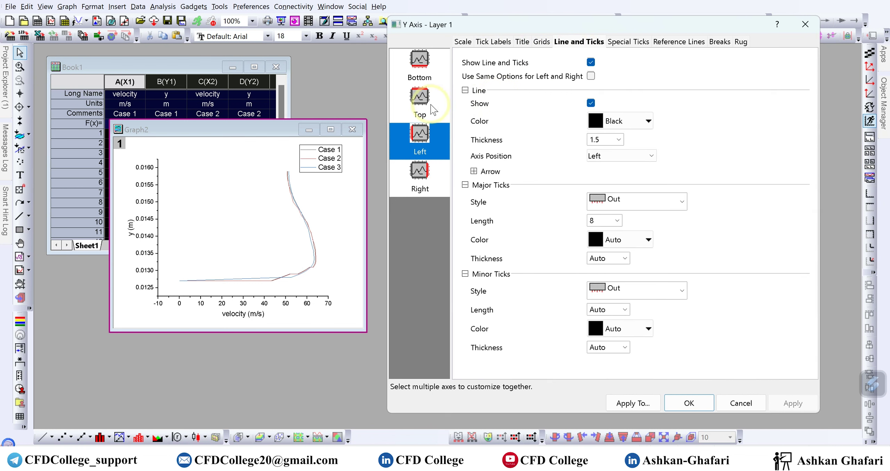
{"action": "left_click", "coordinate": [419, 101]}
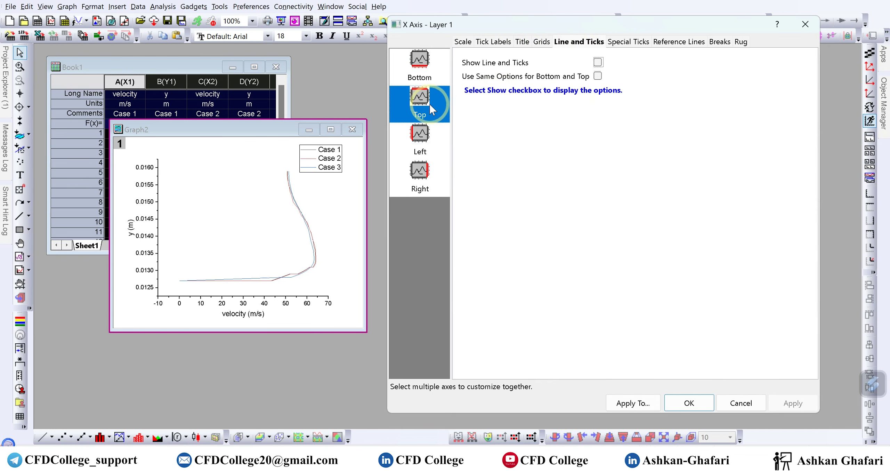
{"action": "left_click", "coordinate": [598, 63]}
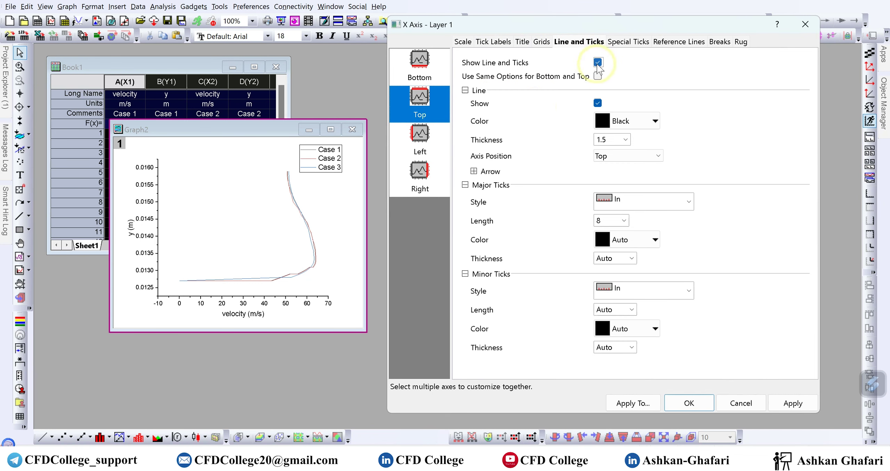
{"action": "left_click", "coordinate": [689, 202]}
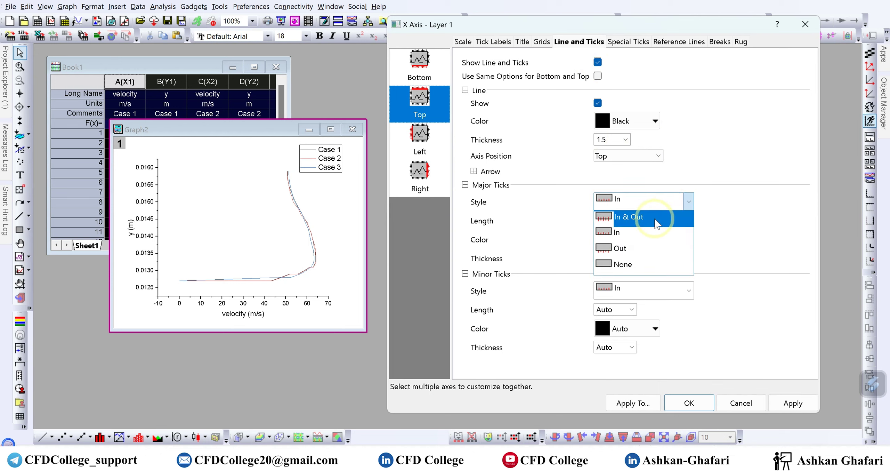
{"action": "left_click", "coordinate": [683, 267]}
{"action": "left_click", "coordinate": [688, 292]}
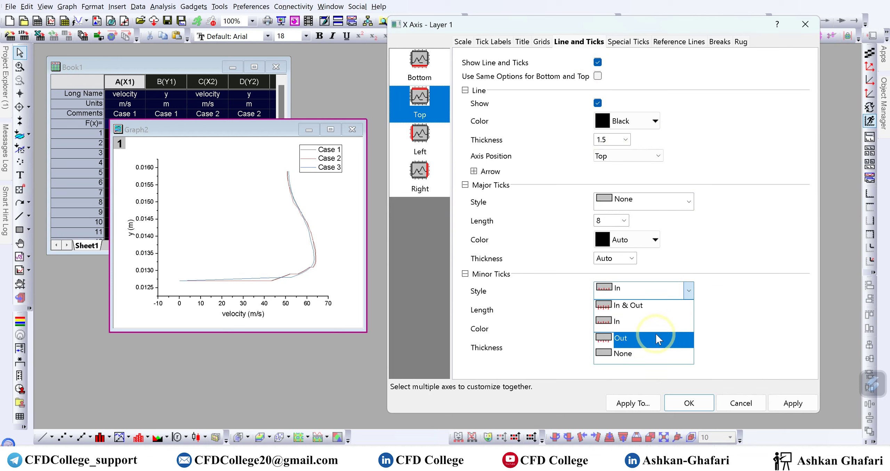
{"action": "left_click", "coordinate": [656, 350]}
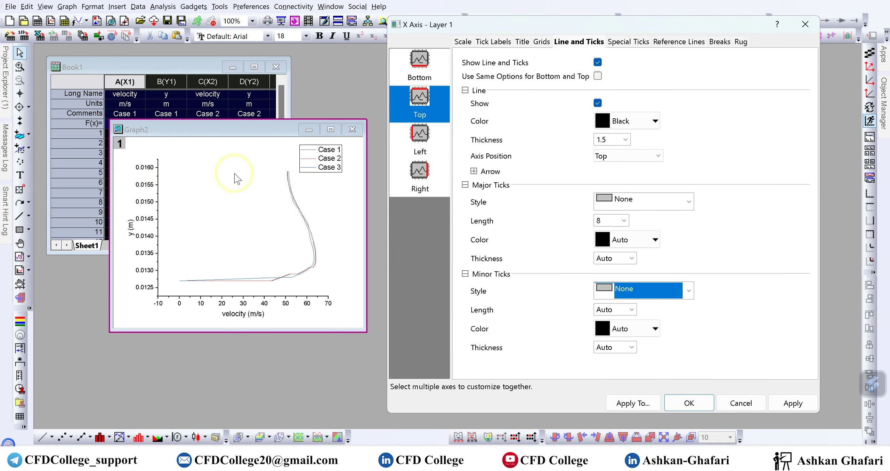
Show the right axis line with major and minor tick styles set to None, and apply the axis changes to the graph.
{"action": "left_click", "coordinate": [417, 183]}
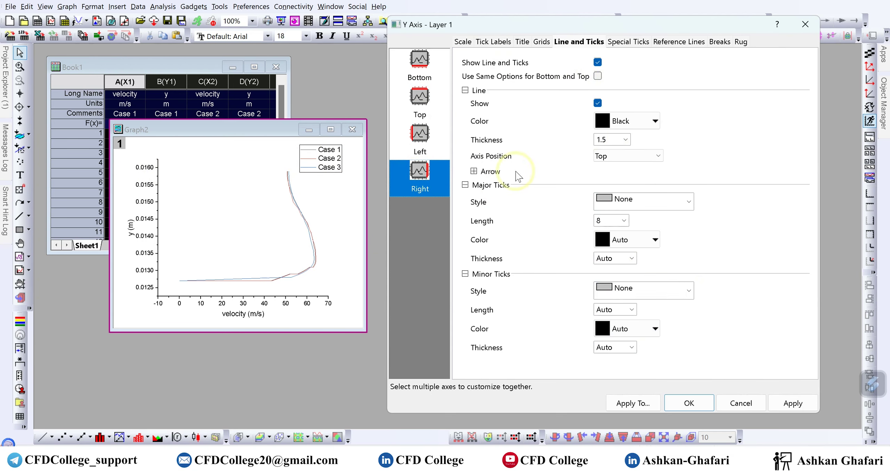
{"action": "left_click", "coordinate": [591, 63]}
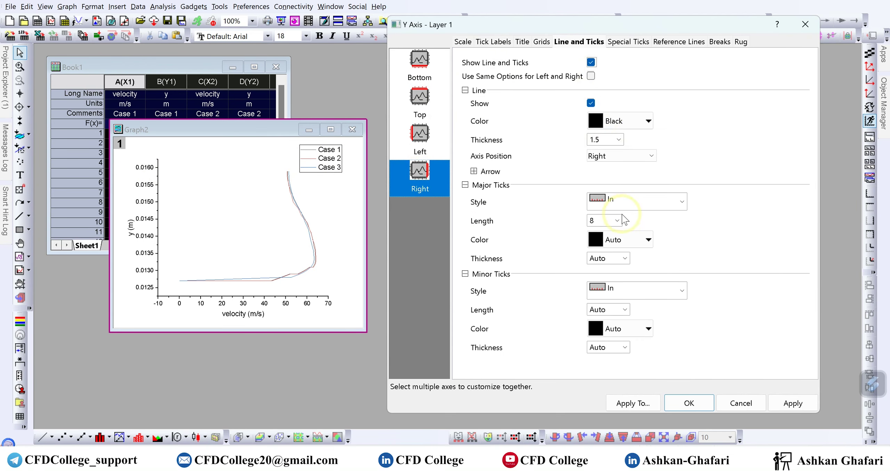
{"action": "left_click", "coordinate": [681, 202]}
{"action": "left_click", "coordinate": [632, 271]}
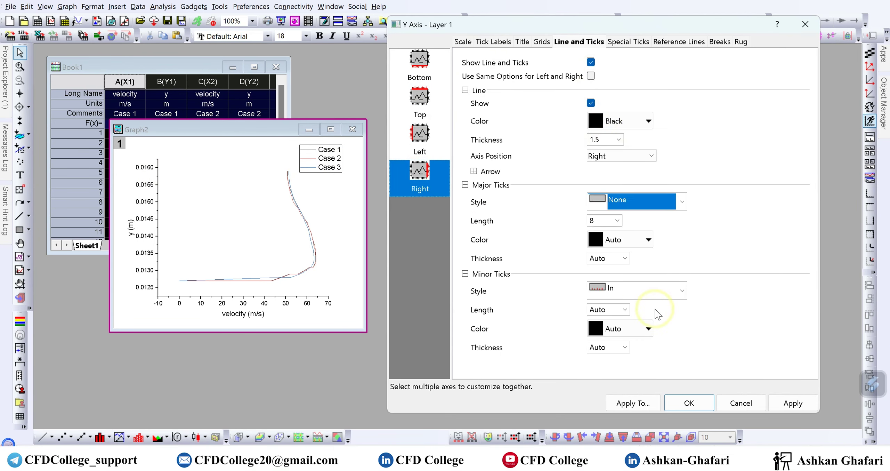
{"action": "left_click", "coordinate": [653, 291]}
{"action": "left_click", "coordinate": [630, 351]}
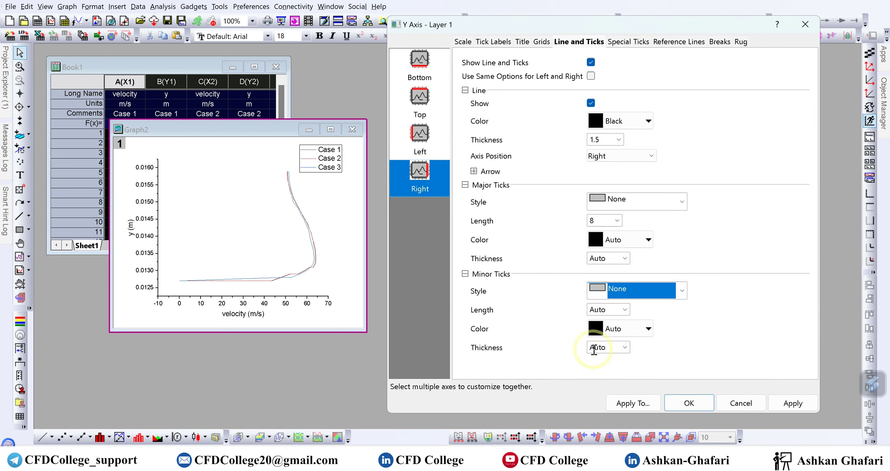
{"action": "left_click", "coordinate": [793, 403]}
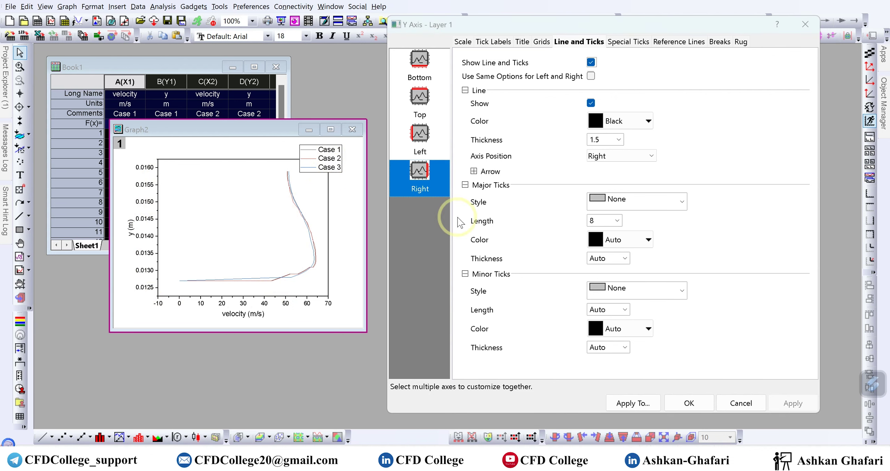
{"action": "left_click", "coordinate": [739, 403]}
Move the three-case legend inside the plot frame, into the empty area near its upper-left corner.
{"action": "left_click", "coordinate": [324, 160]}
{"action": "left_click_drag", "start_coordinate": [324, 160], "coordinate": [196, 182]}
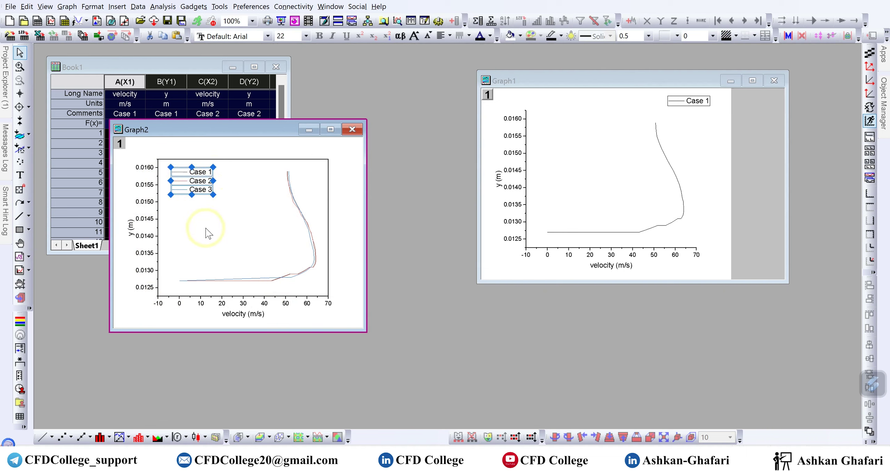
{"action": "left_click", "coordinate": [252, 232]}
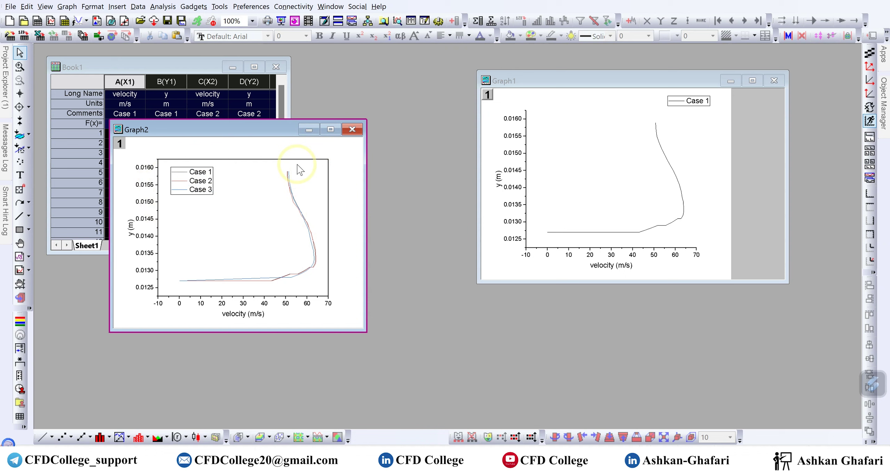
{"action": "mouse_move", "coordinate": [194, 182]}
{"action": "left_mouse_down"}
{"action": "mouse_move", "coordinate": [294, 179]}
{"action": "mouse_move", "coordinate": [333, 159]}
{"action": "mouse_move", "coordinate": [199, 193]}
{"action": "mouse_move", "coordinate": [202, 180]}
{"action": "mouse_move", "coordinate": [193, 183]}
{"action": "left_mouse_up"}
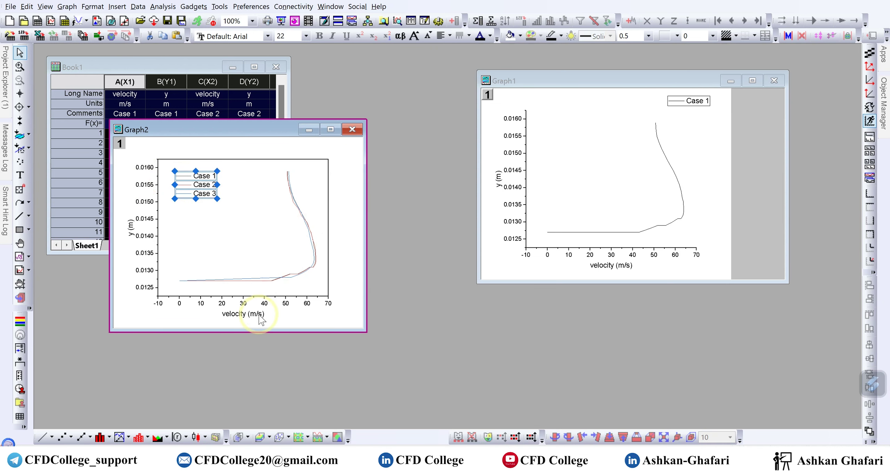
Set the font of the three-case graph's bottom axis title to Times New Roman.
{"action": "left_click", "coordinate": [265, 306]}
{"action": "double_click", "coordinate": [264, 307]}
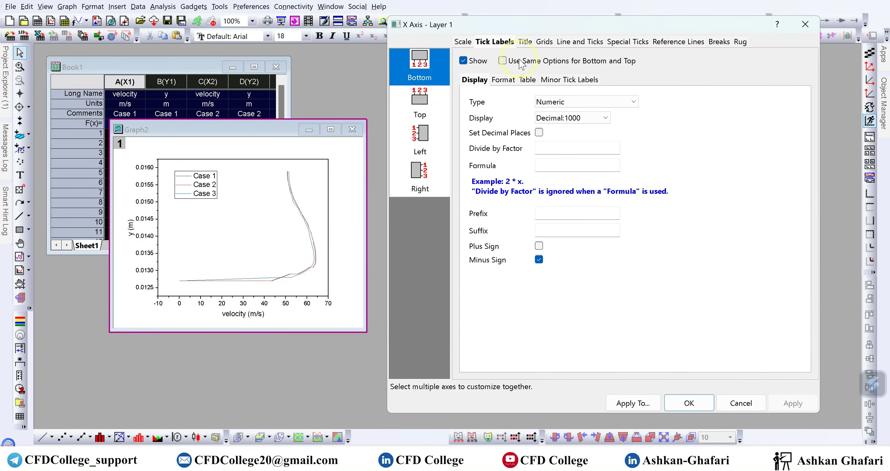
{"action": "left_click", "coordinate": [523, 42]}
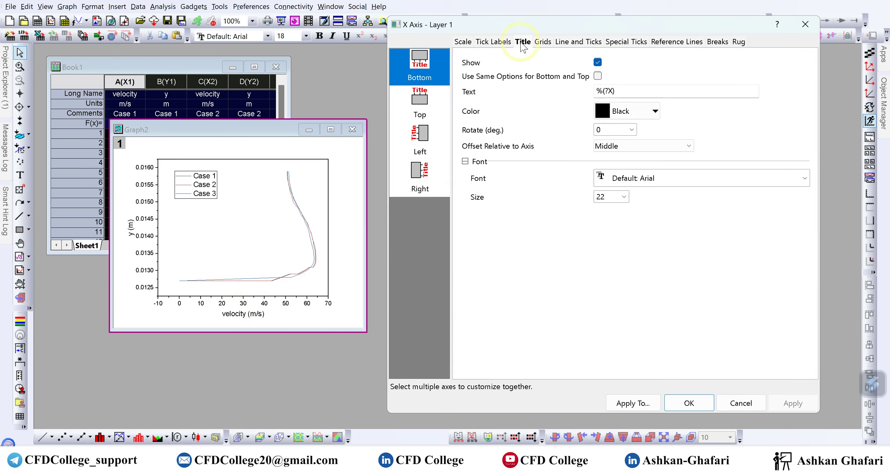
{"action": "left_click", "coordinate": [805, 179]}
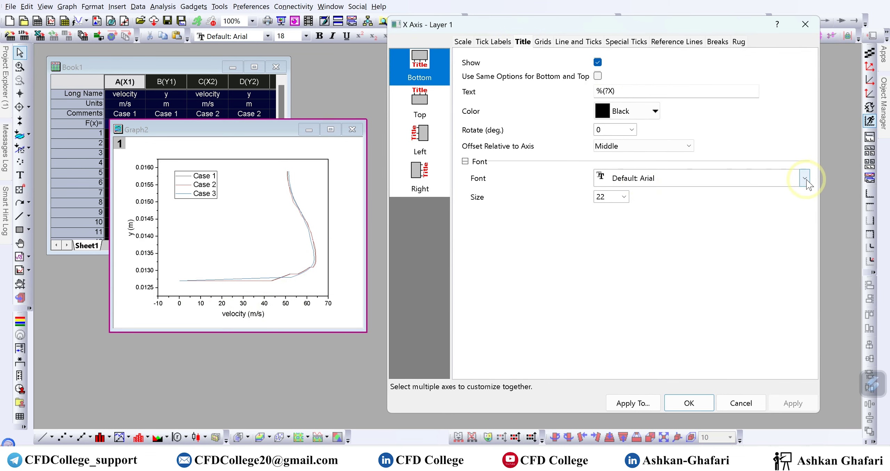
{"action": "left_click_drag", "start_coordinate": [803, 208], "coordinate": [804, 403]}
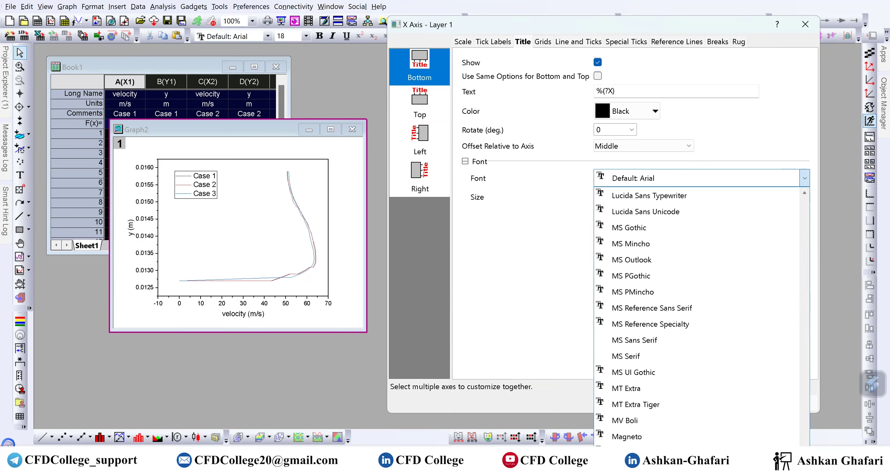
{"action": "scroll", "coordinate": [792, 335], "scroll_direction": "up", "scroll_amount": 20}
{"action": "left_click", "coordinate": [722, 182]}
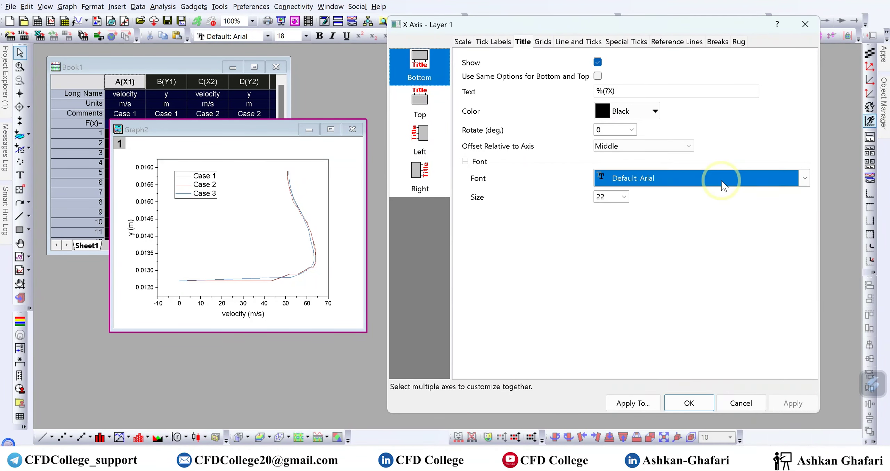
{"action": "left_click", "coordinate": [723, 184]}
{"action": "left_click", "coordinate": [707, 213]}
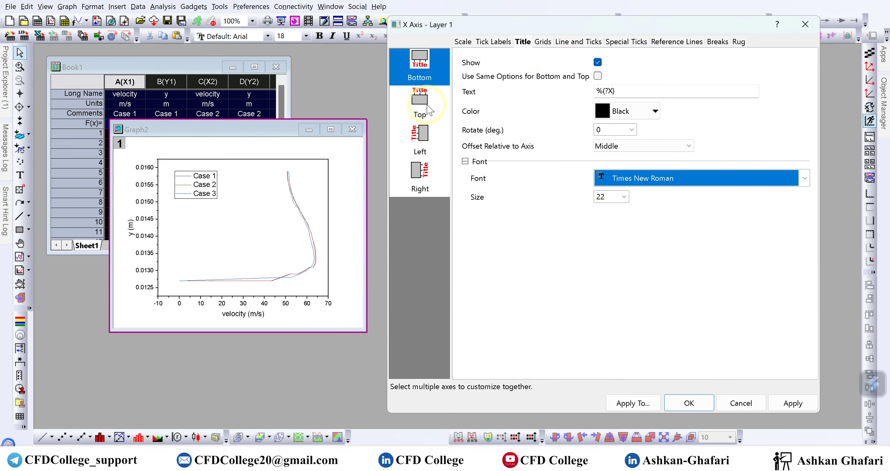
Set the left axis title's font to Times New Roman and apply the title font changes to the graph.
{"action": "left_click", "coordinate": [422, 79]}
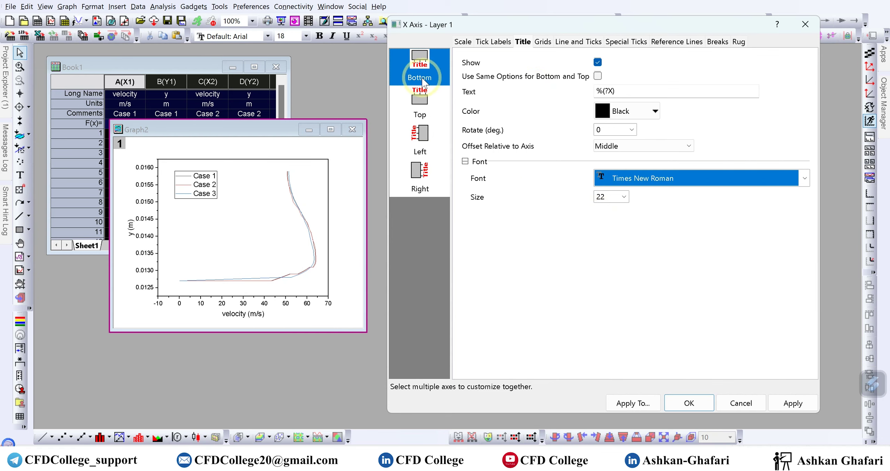
{"action": "left_click", "coordinate": [423, 132]}
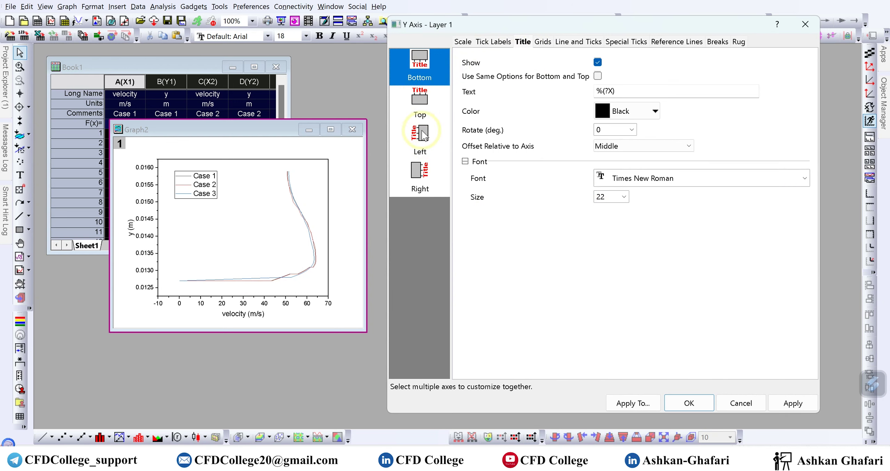
{"action": "left_click", "coordinate": [803, 178]}
{"action": "scroll", "coordinate": [667, 199], "scroll_direction": "up", "scroll_amount": 1}
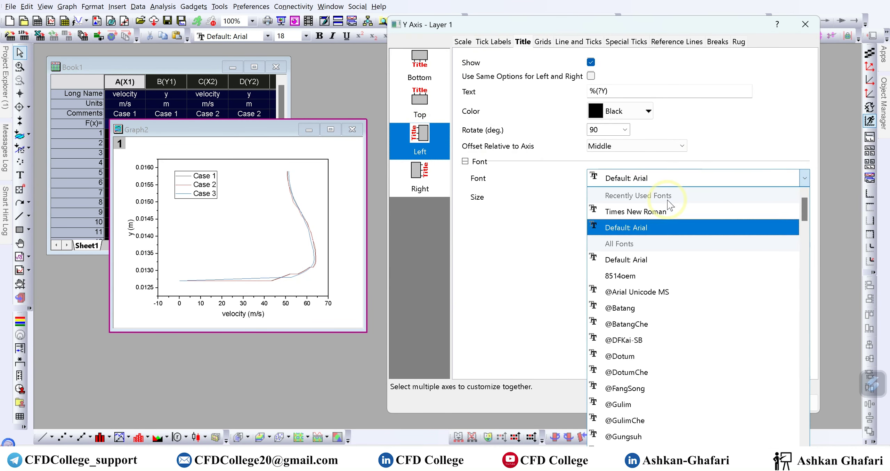
{"action": "left_click", "coordinate": [667, 209]}
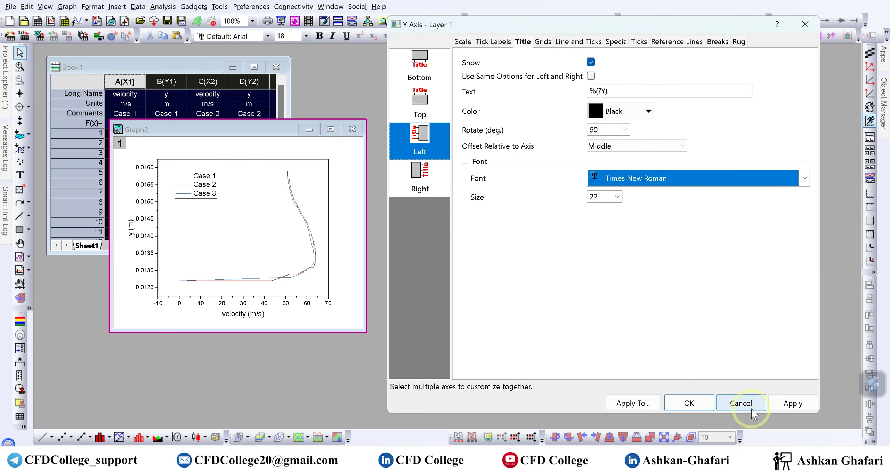
{"action": "left_click", "coordinate": [785, 400]}
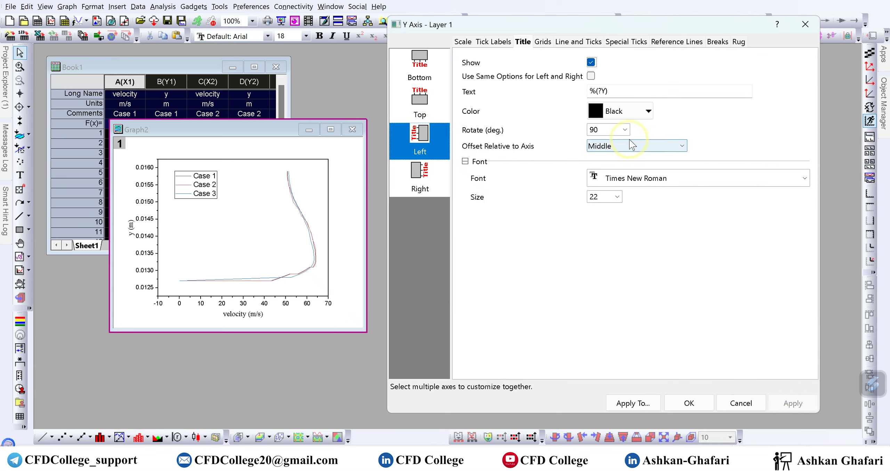
Set the font size of both the left and bottom axis titles to 28, apply it and close the axis settings.
{"action": "double_click", "coordinate": [612, 201]}
{"action": "left_click", "coordinate": [616, 197]}
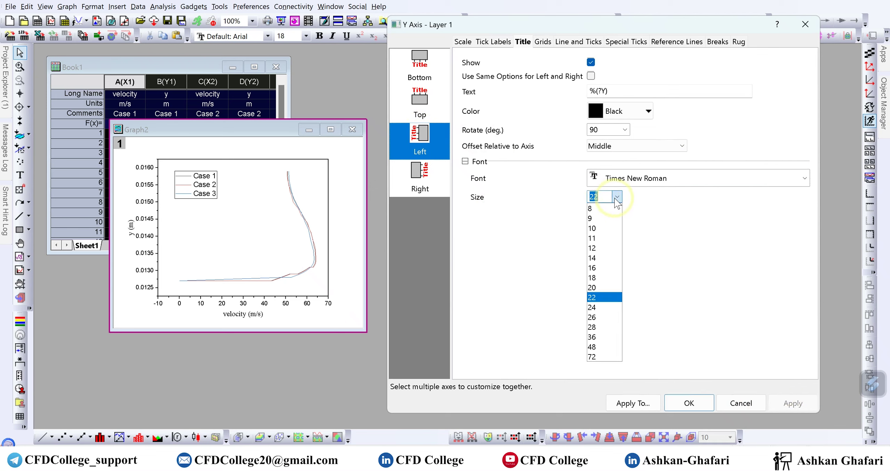
{"action": "left_click", "coordinate": [602, 329]}
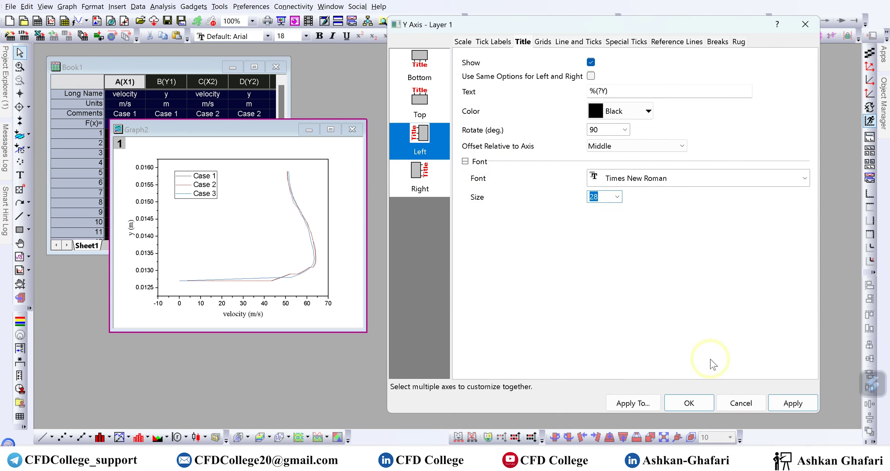
{"action": "left_click", "coordinate": [431, 70]}
{"action": "left_click", "coordinate": [624, 196]}
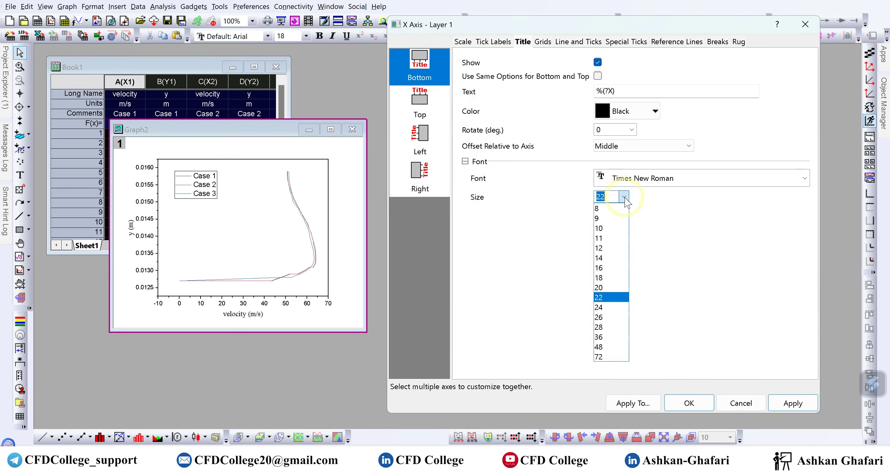
{"action": "left_click", "coordinate": [622, 327]}
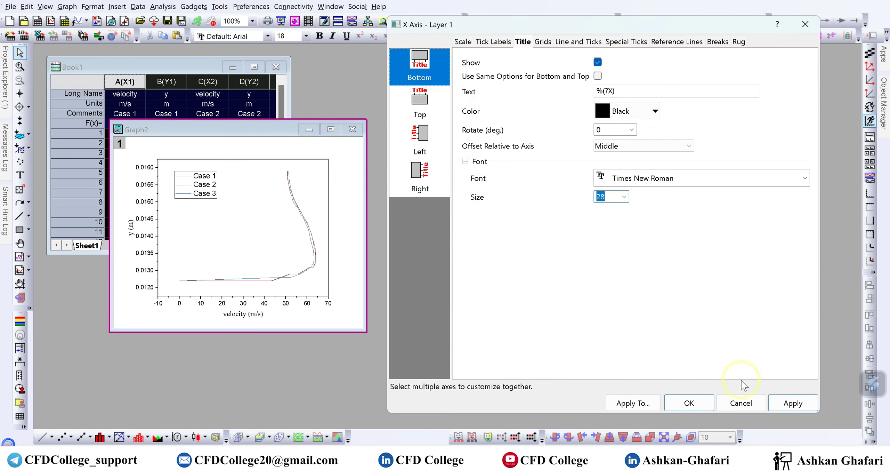
{"action": "left_click", "coordinate": [776, 403]}
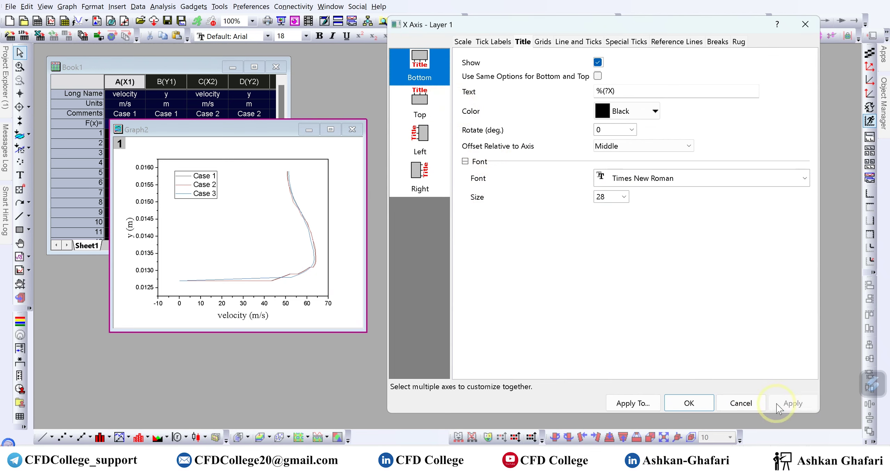
{"action": "left_click", "coordinate": [805, 25]}
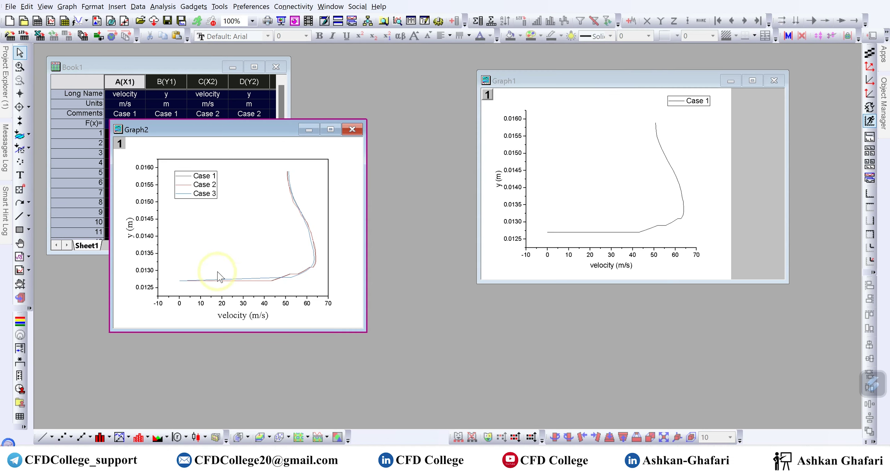
Make the velocity axis title of the three-case graph bold through its text properties.
{"action": "left_click", "coordinate": [248, 315]}
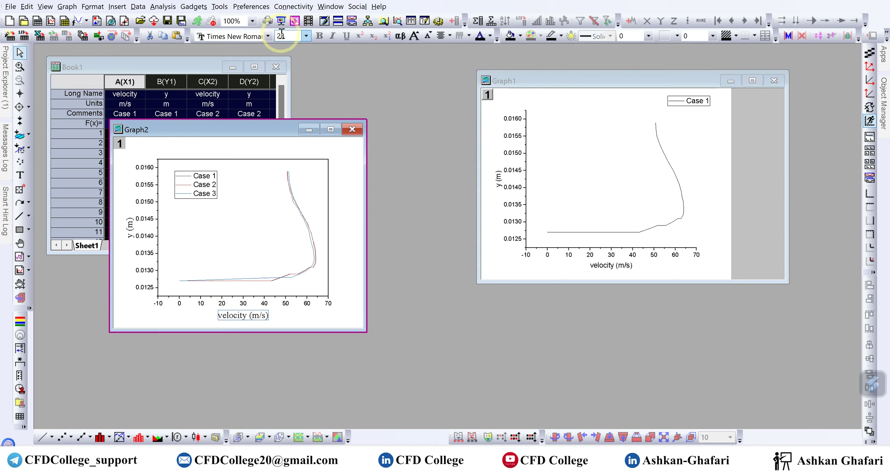
{"action": "right_click", "coordinate": [253, 315]}
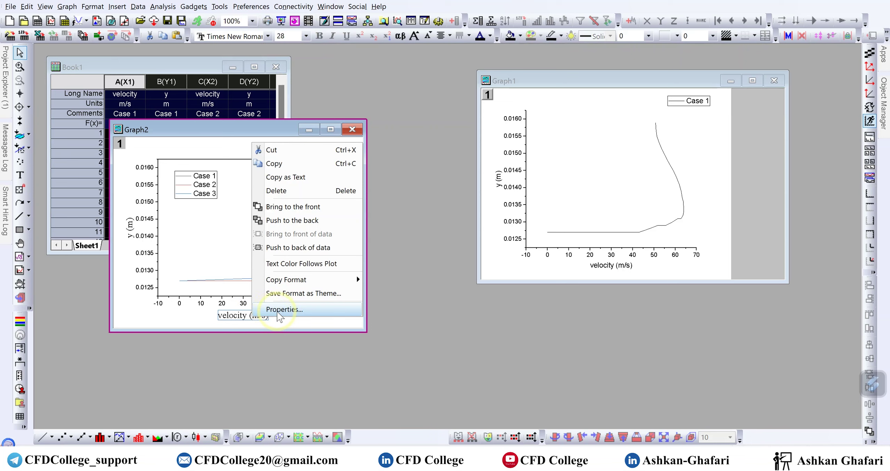
{"action": "left_click", "coordinate": [279, 310]}
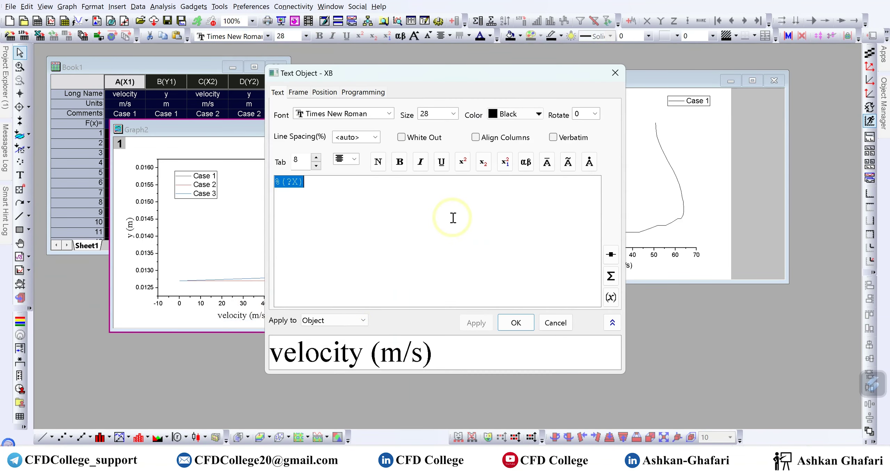
{"action": "left_click_drag", "start_coordinate": [462, 81], "coordinate": [599, 60]}
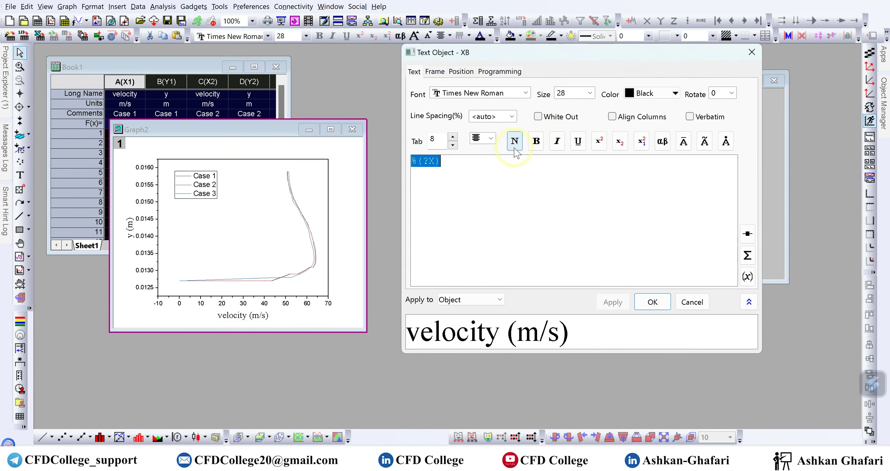
{"action": "left_click", "coordinate": [535, 143]}
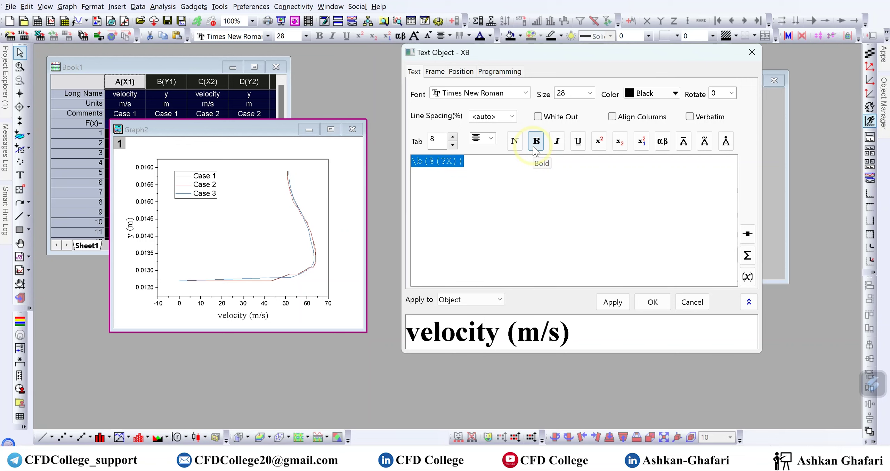
{"action": "left_click", "coordinate": [622, 303]}
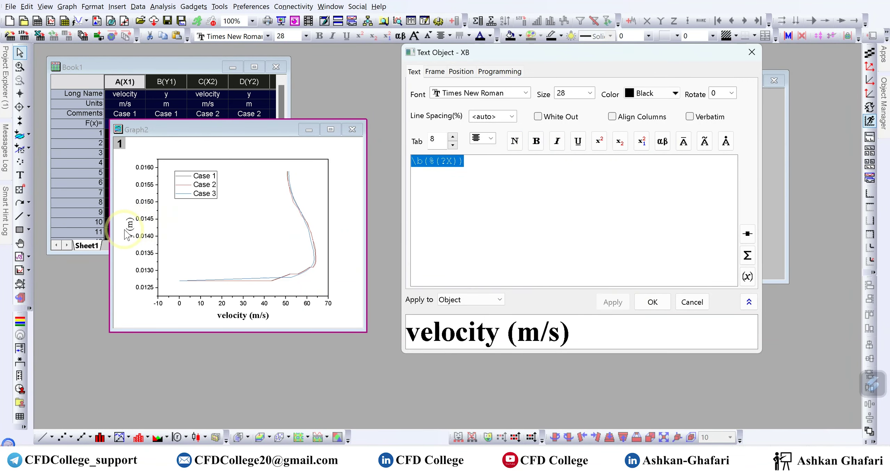
{"action": "left_click", "coordinate": [752, 52]}
Make the y axis title of the three-case graph bold through its text properties.
{"action": "left_click", "coordinate": [130, 226]}
{"action": "right_click", "coordinate": [129, 231]}
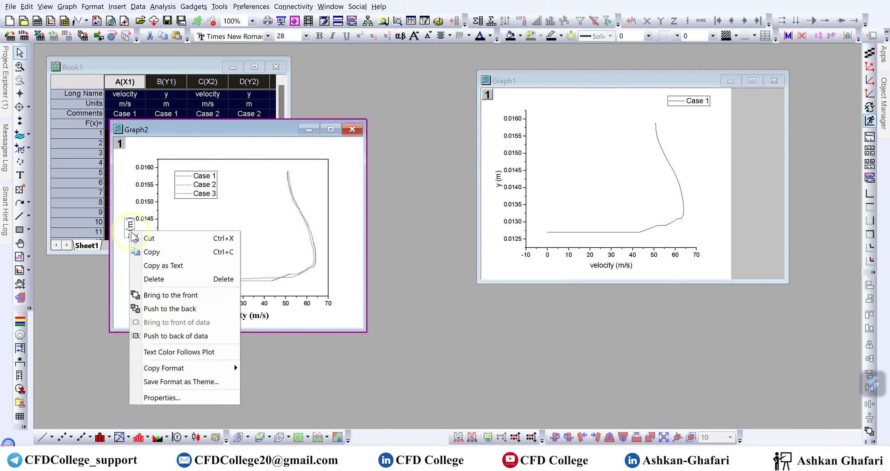
{"action": "left_click", "coordinate": [180, 402]}
{"action": "left_click", "coordinate": [535, 141]}
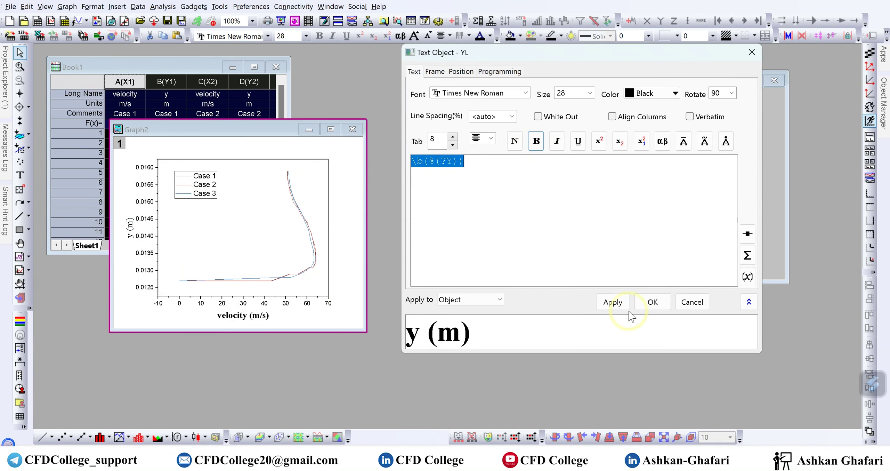
{"action": "left_click", "coordinate": [652, 302]}
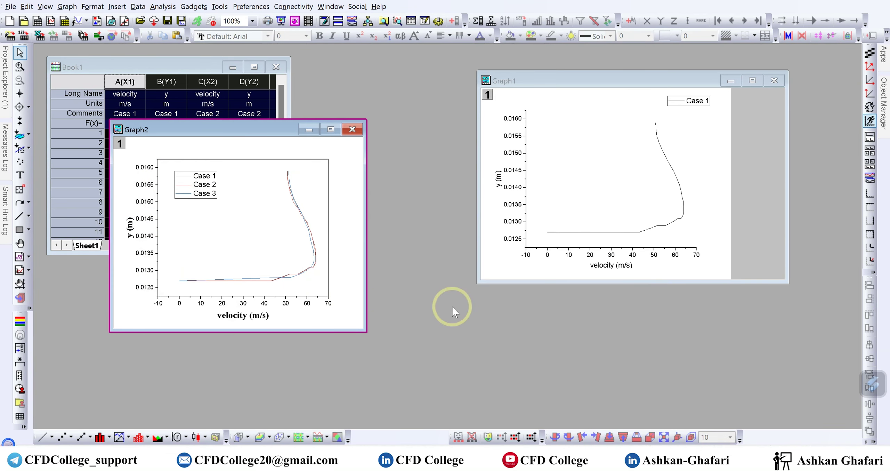
Format the left axis tick labels of the three-case graph in Times New Roman, size 22.
{"action": "left_click", "coordinate": [129, 227]}
{"action": "left_click", "coordinate": [146, 236]}
{"action": "double_click", "coordinate": [147, 236]}
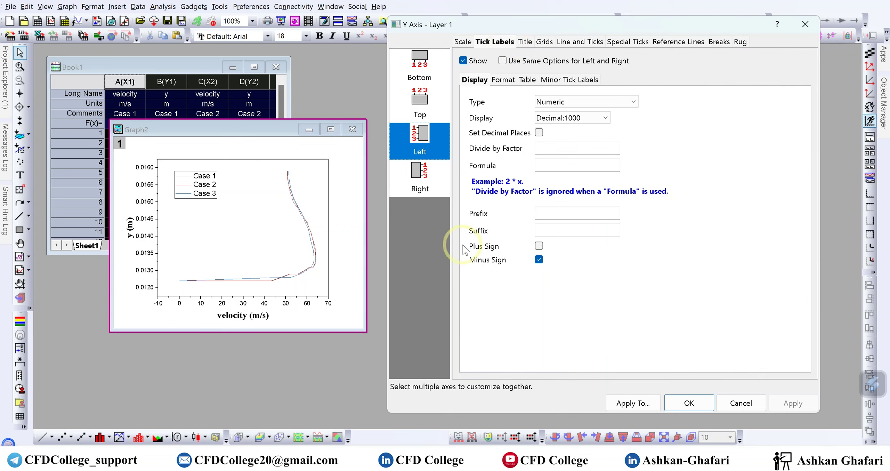
{"action": "left_click", "coordinate": [507, 81]}
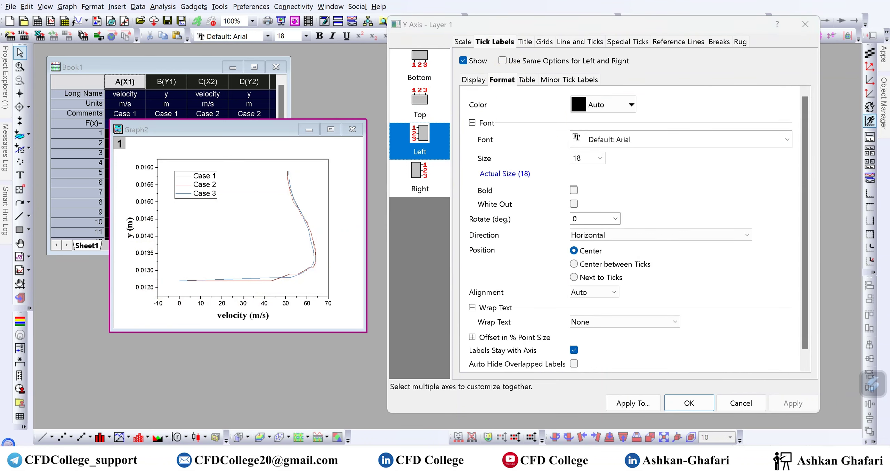
{"action": "left_click", "coordinate": [726, 139]}
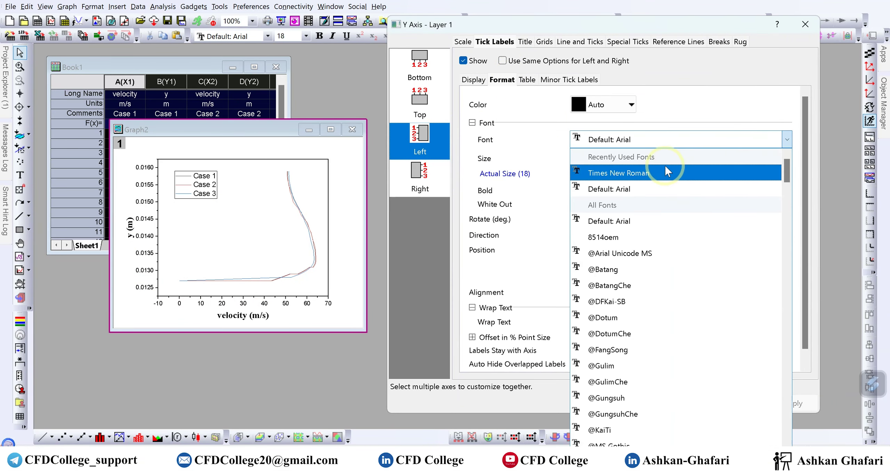
{"action": "left_click", "coordinate": [651, 171]}
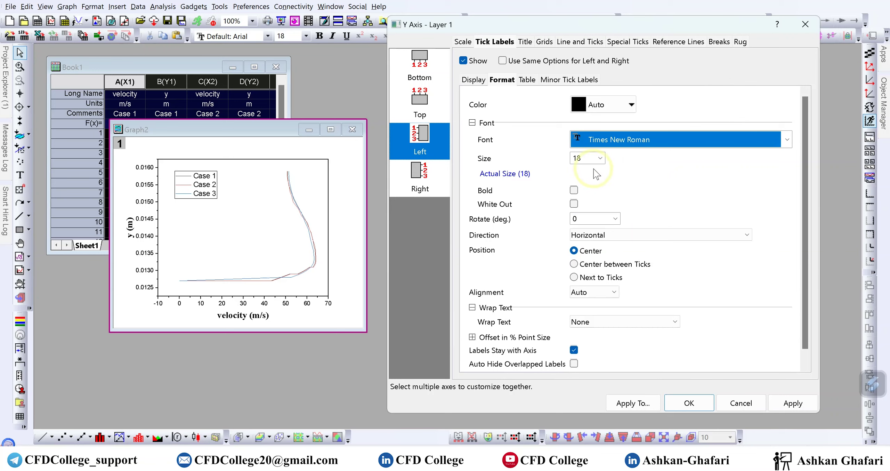
{"action": "left_click", "coordinate": [593, 158]}
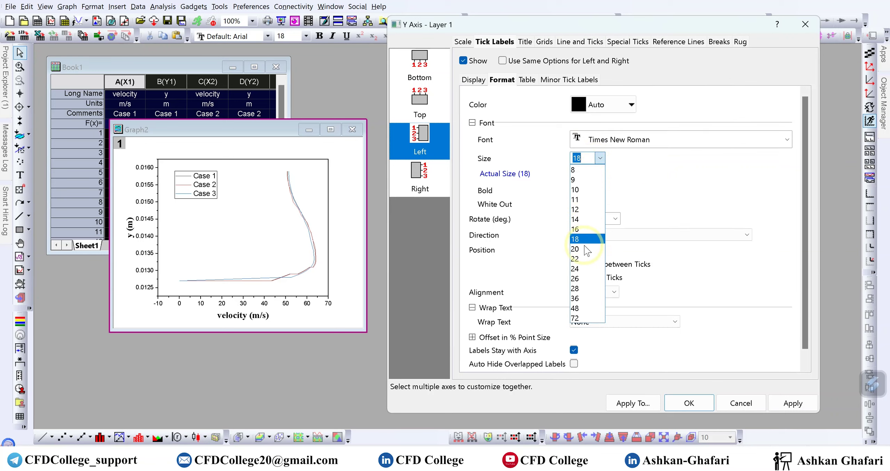
{"action": "left_click", "coordinate": [584, 259]}
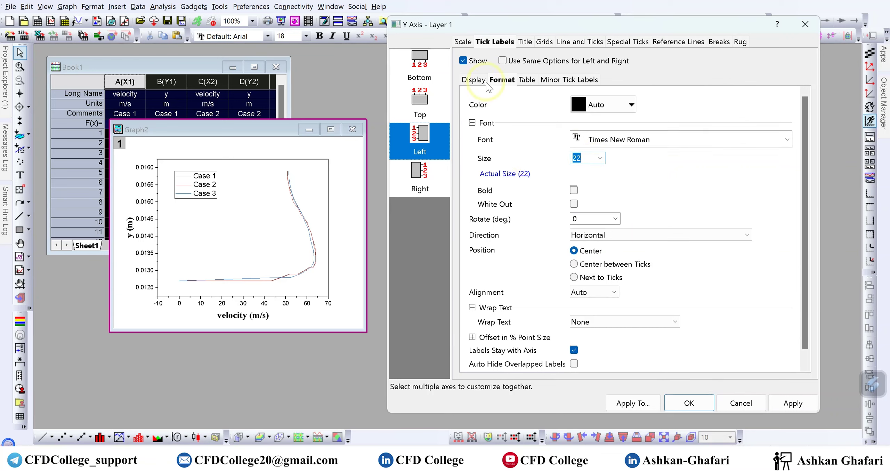
Format the bottom axis tick labels in Times New Roman, size 22, and apply the tick label changes.
{"action": "left_click", "coordinate": [419, 64]}
{"action": "left_click", "coordinate": [643, 140]}
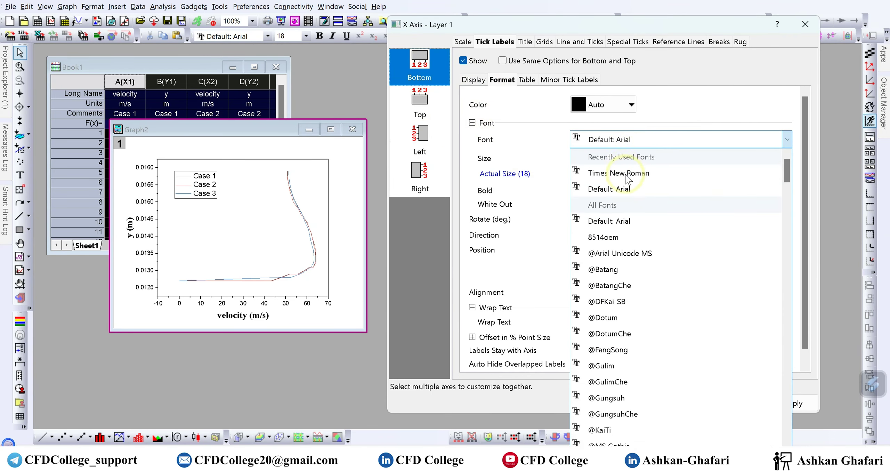
{"action": "left_click", "coordinate": [625, 174]}
{"action": "left_click", "coordinate": [599, 159]}
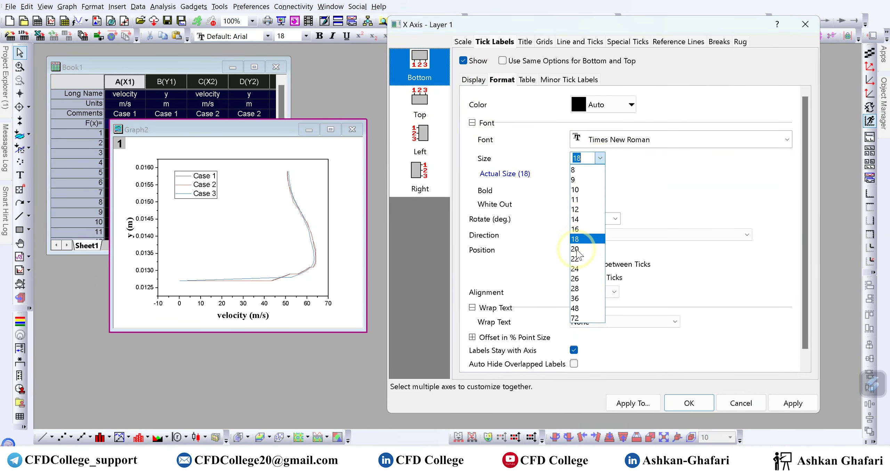
{"action": "left_click", "coordinate": [575, 259]}
{"action": "left_click", "coordinate": [777, 402]}
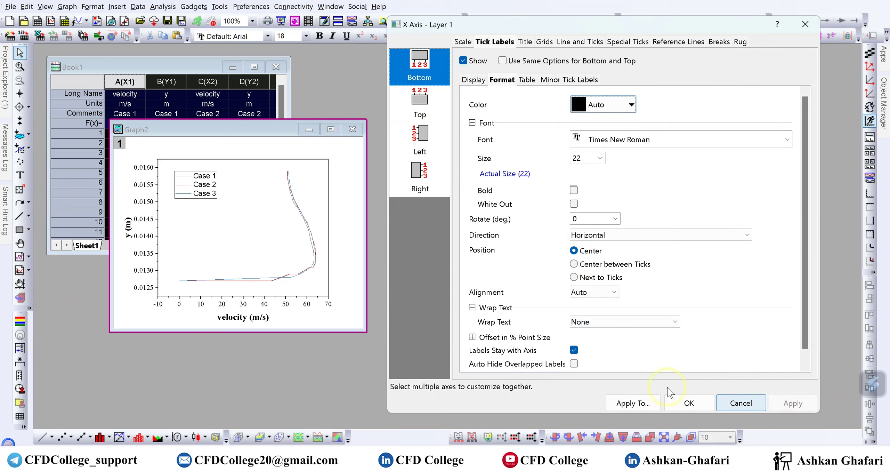
Leave the axis settings and set the plot group of the three-case graph to the Independent edit mode.
{"action": "left_click", "coordinate": [259, 307]}
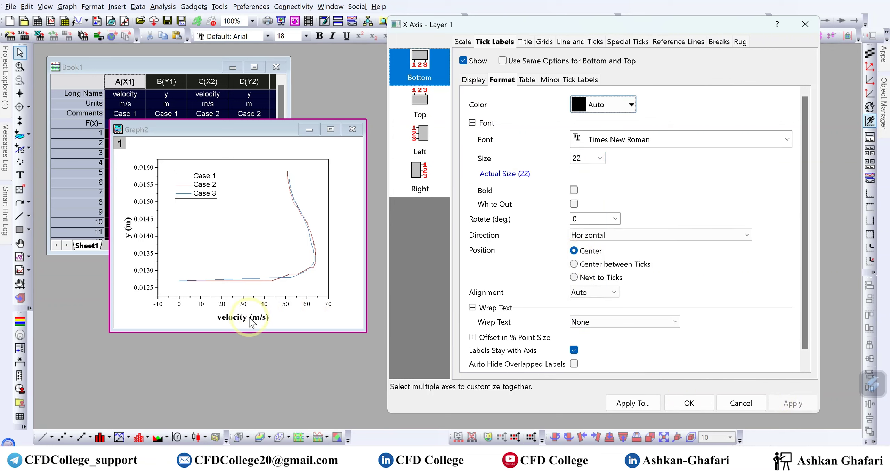
{"action": "left_click", "coordinate": [743, 405]}
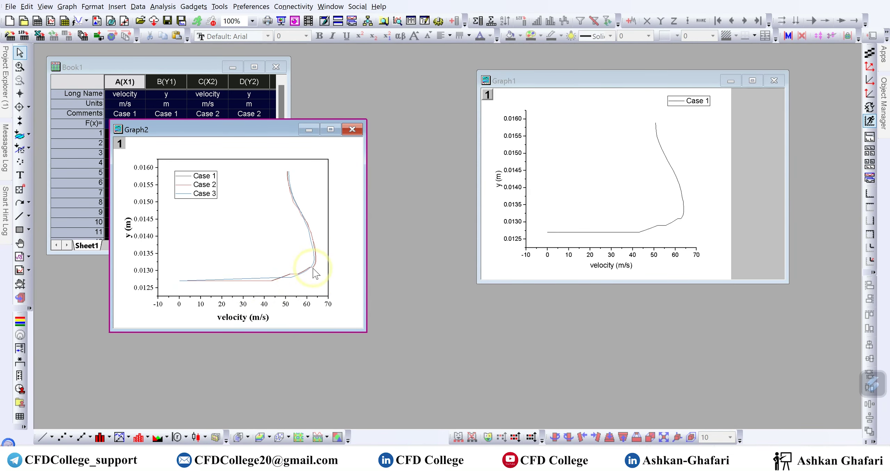
{"action": "left_click", "coordinate": [295, 277]}
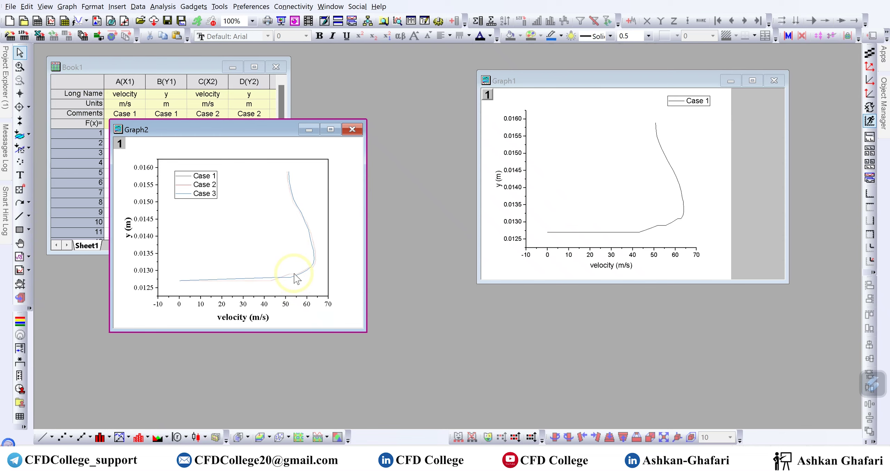
{"action": "double_click", "coordinate": [294, 275]}
{"action": "left_click_drag", "start_coordinate": [380, 101], "coordinate": [460, 61]}
{"action": "left_click_drag", "start_coordinate": [573, 51], "coordinate": [545, 55]}
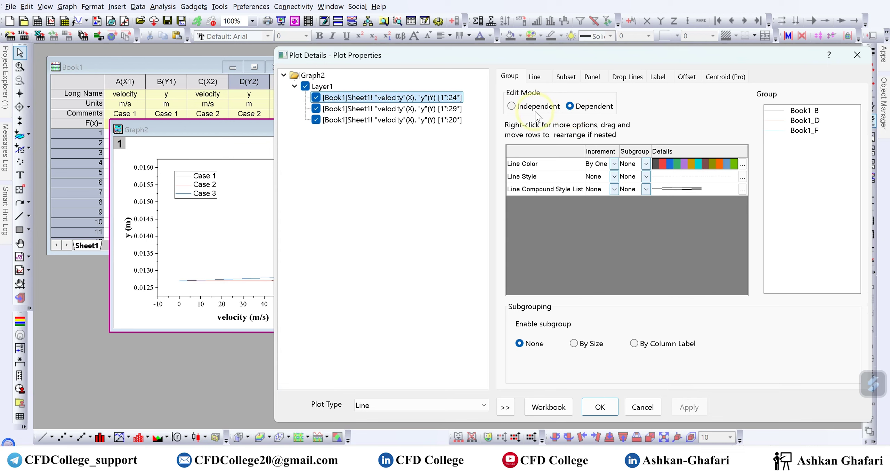
{"action": "left_click", "coordinate": [511, 106]}
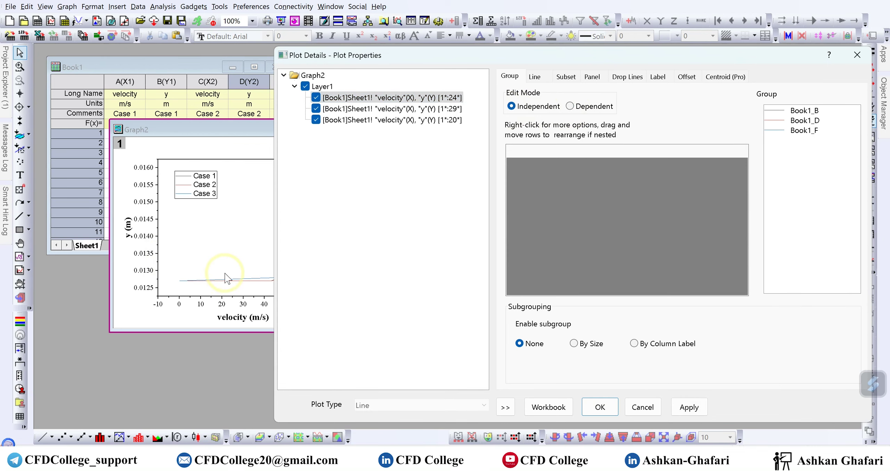
Go through the line settings of the three curves, ending on those of the Case 1 curve.
{"action": "left_click", "coordinate": [541, 82]}
{"action": "left_click_drag", "start_coordinate": [598, 54], "coordinate": [681, 48]}
{"action": "left_click", "coordinate": [449, 103]}
{"action": "left_click", "coordinate": [452, 114]}
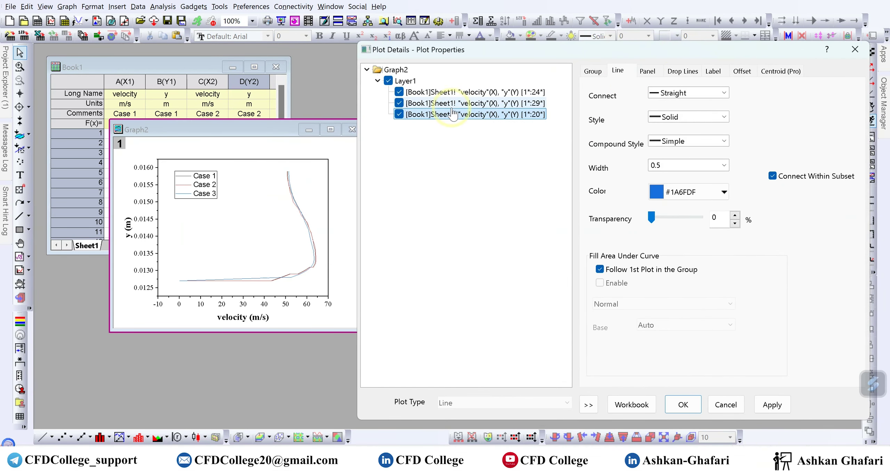
{"action": "left_click", "coordinate": [448, 103]}
{"action": "left_click", "coordinate": [447, 92]}
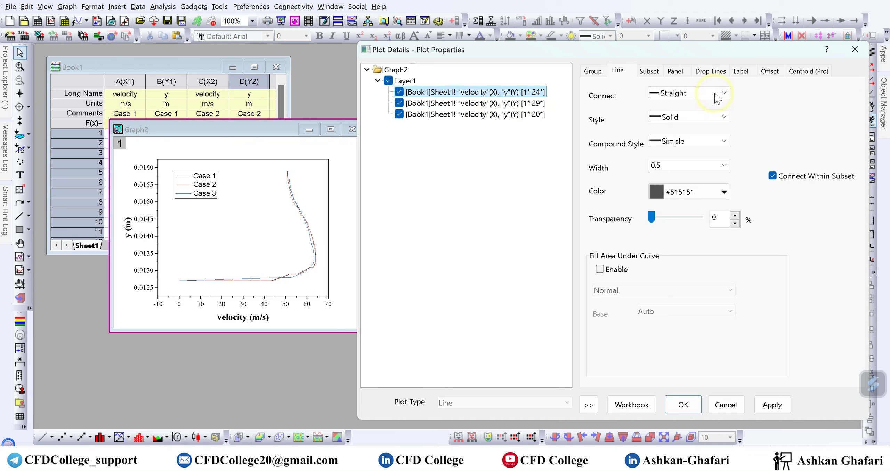
Try line widths of 2 and 5 for the Case 1 curve.
{"action": "left_click", "coordinate": [725, 118]}
{"action": "left_click", "coordinate": [723, 119]}
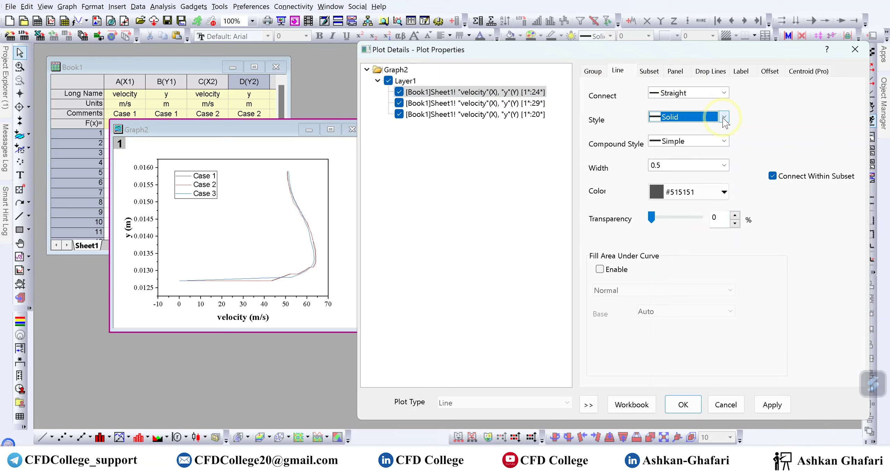
{"action": "left_click", "coordinate": [724, 166]}
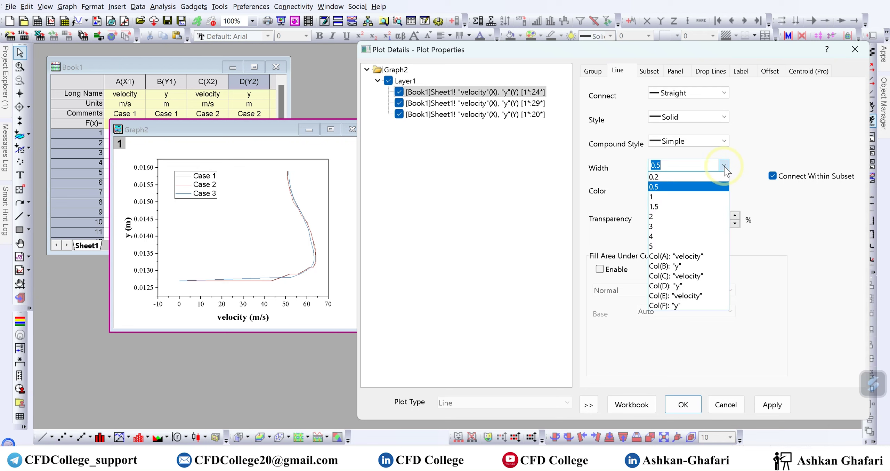
{"action": "left_click", "coordinate": [684, 216]}
{"action": "left_click", "coordinate": [772, 407]}
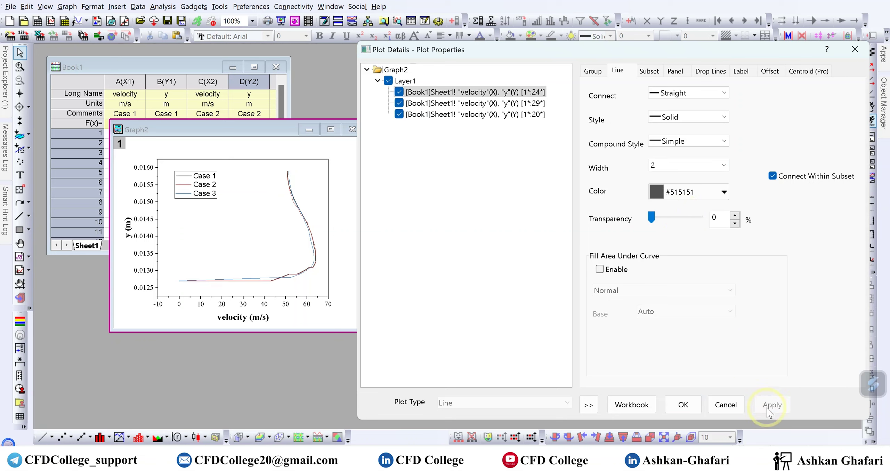
{"action": "left_click", "coordinate": [723, 168]}
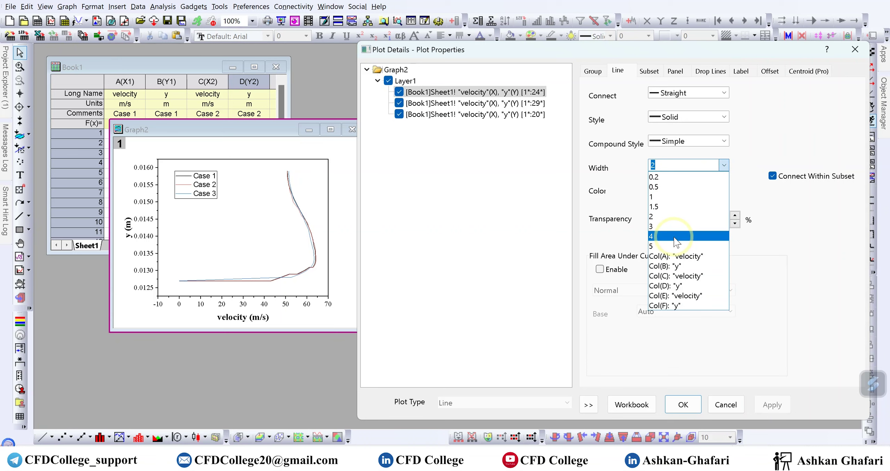
{"action": "left_click", "coordinate": [674, 246]}
{"action": "left_click", "coordinate": [773, 410]}
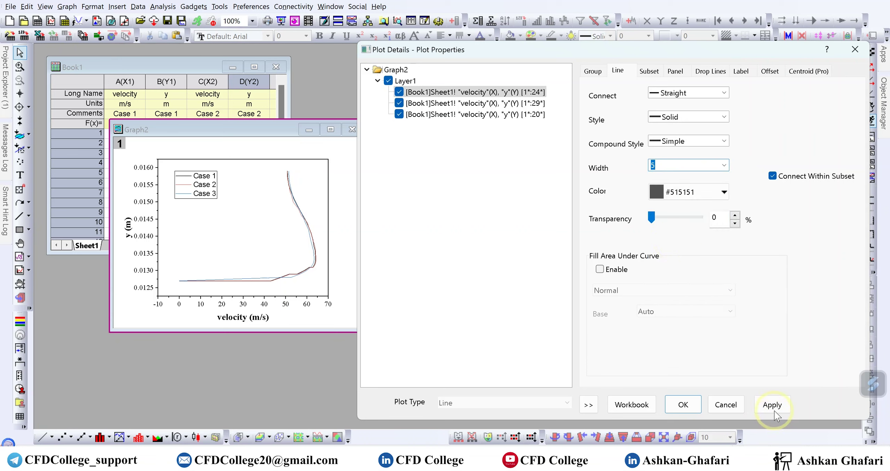
Set the Case 1 curve's line width to 4 and apply it.
{"action": "left_click", "coordinate": [724, 165]}
{"action": "left_click", "coordinate": [709, 236]}
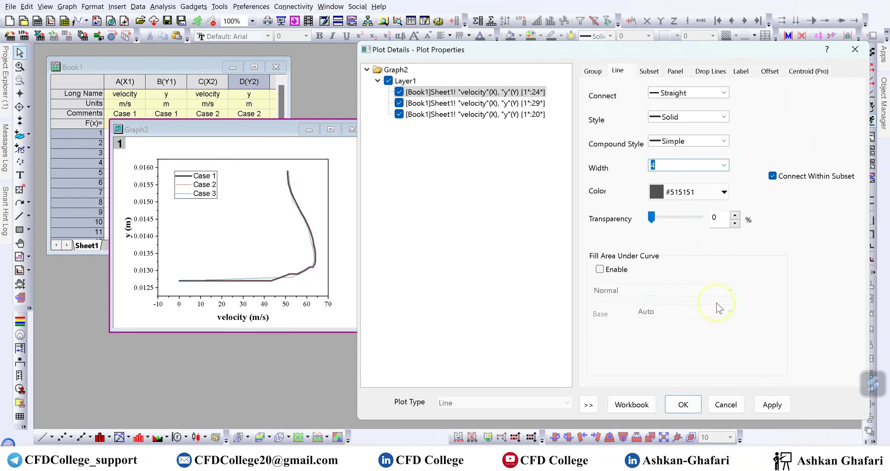
{"action": "left_click", "coordinate": [771, 412]}
Set the Case 2 curve's line width to 4 and apply it.
{"action": "left_click", "coordinate": [475, 103]}
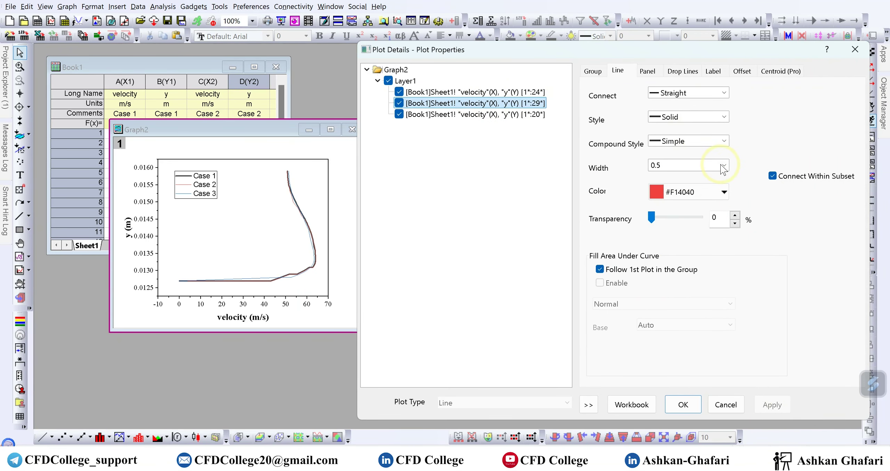
{"action": "left_click", "coordinate": [723, 165]}
{"action": "left_click", "coordinate": [670, 231]}
{"action": "left_click", "coordinate": [771, 404]}
Set the Case 3 curve's line width to 4 and apply it.
{"action": "left_click", "coordinate": [475, 114]}
{"action": "left_click", "coordinate": [723, 165]}
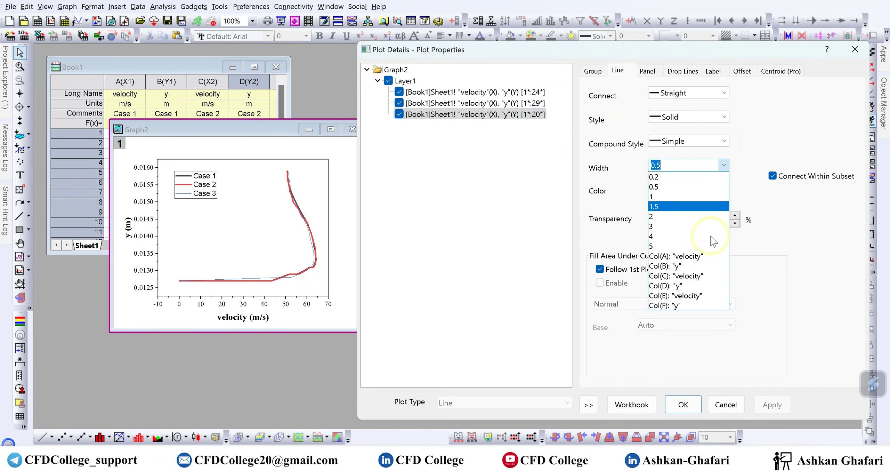
{"action": "left_click", "coordinate": [688, 236]}
{"action": "left_click", "coordinate": [771, 404]}
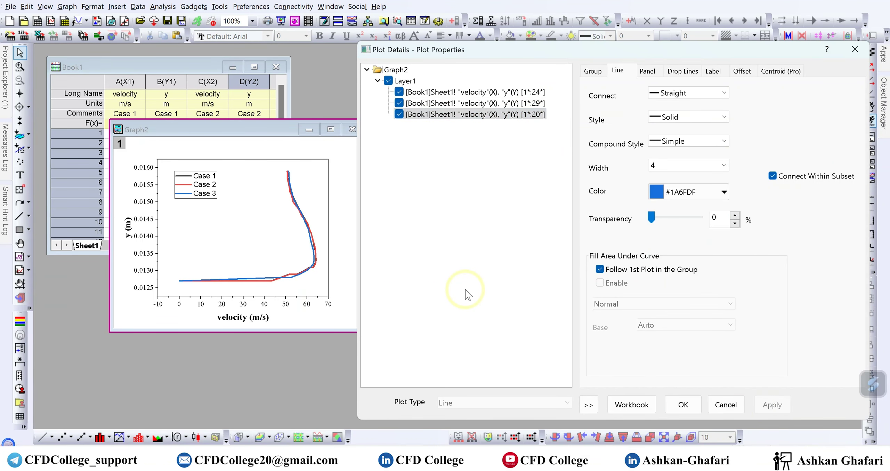
Hide the Case 1 curve in the graph and show it again.
{"action": "left_click", "coordinate": [497, 92]}
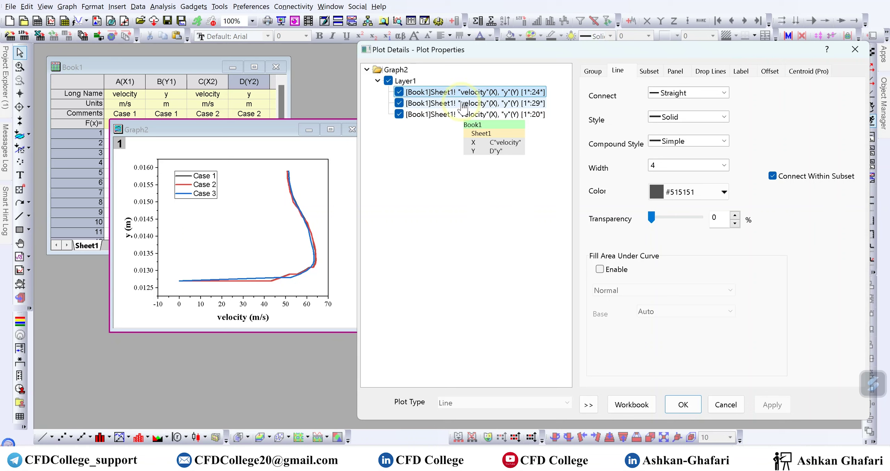
{"action": "left_click", "coordinate": [399, 92]}
{"action": "left_click", "coordinate": [772, 404]}
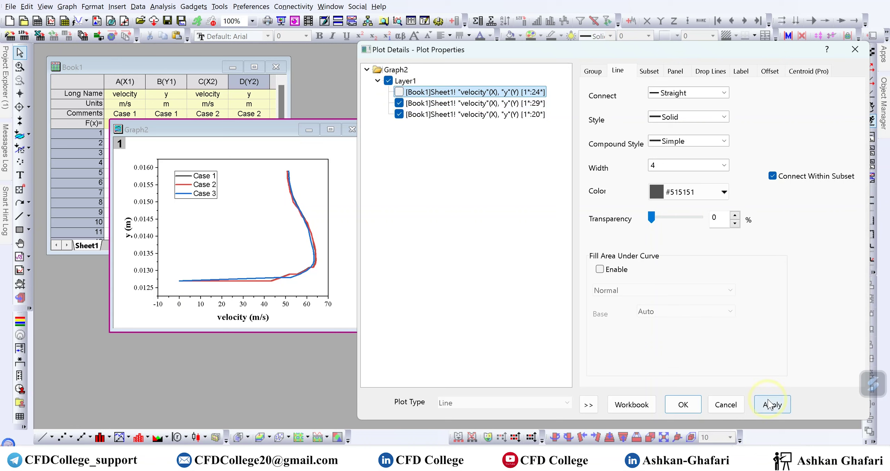
{"action": "left_click", "coordinate": [399, 92]}
{"action": "left_click", "coordinate": [772, 403]}
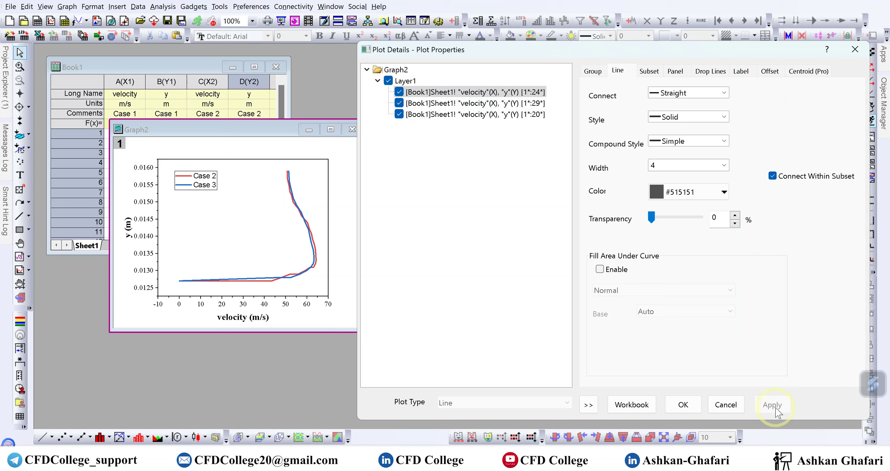
Hide the Case 3 curve in the graph and check the line settings of the Case 2 and Case 1 curves.
{"action": "left_click", "coordinate": [399, 114]}
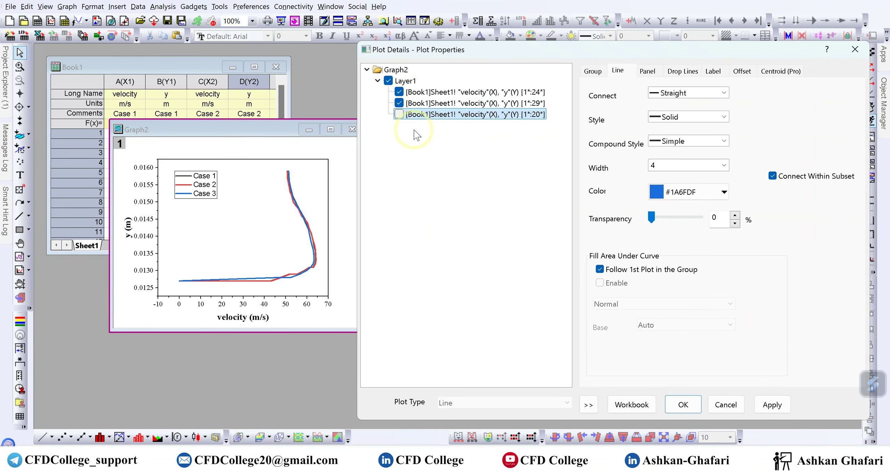
{"action": "left_click", "coordinate": [772, 404]}
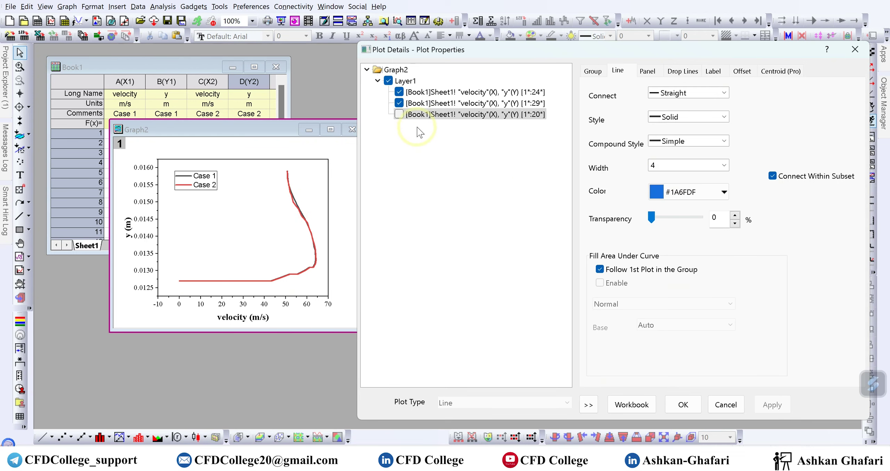
{"action": "left_click", "coordinate": [435, 103]}
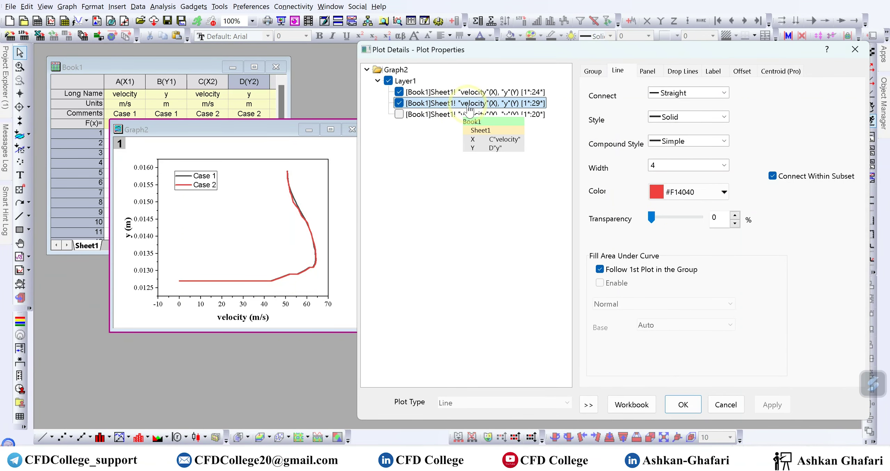
{"action": "left_click", "coordinate": [473, 92]}
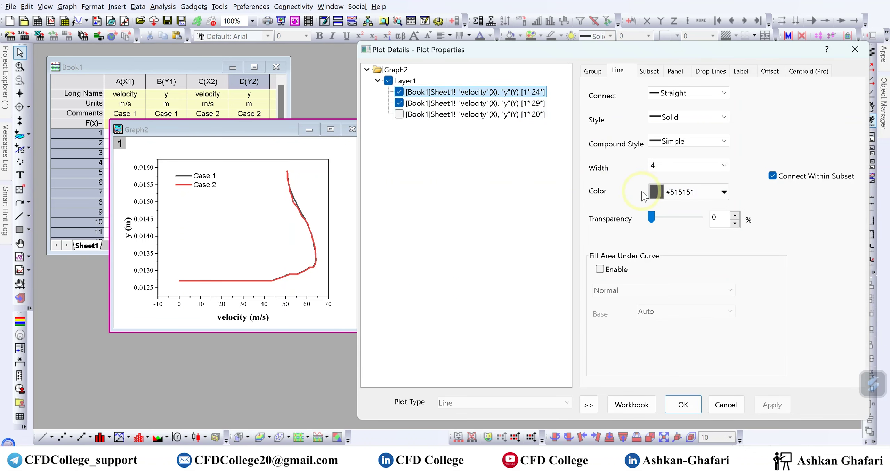
Give the Case 2 curve the Dot line style with a width of 5 and apply both changes.
{"action": "left_click", "coordinate": [494, 102]}
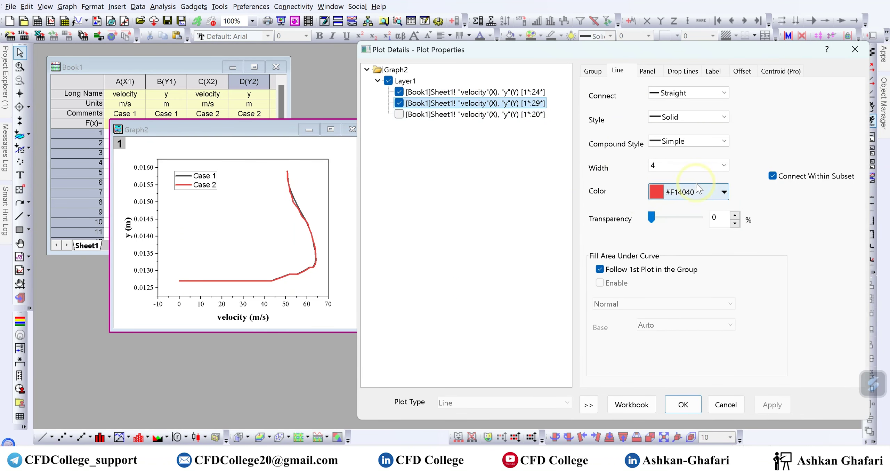
{"action": "left_click", "coordinate": [724, 118]}
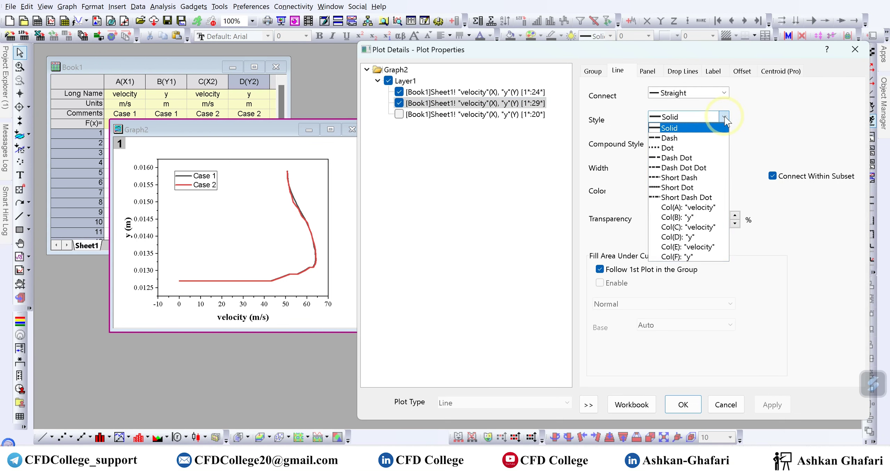
{"action": "left_click", "coordinate": [713, 151]}
{"action": "left_click", "coordinate": [769, 405]}
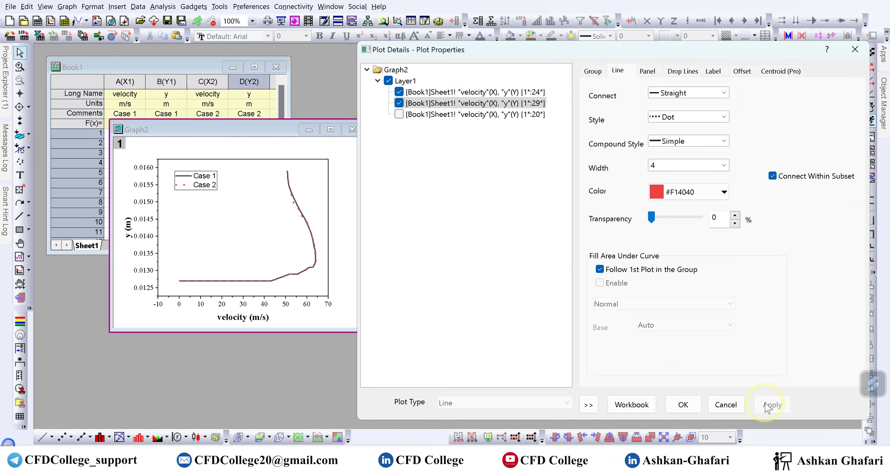
{"action": "left_click", "coordinate": [724, 165]}
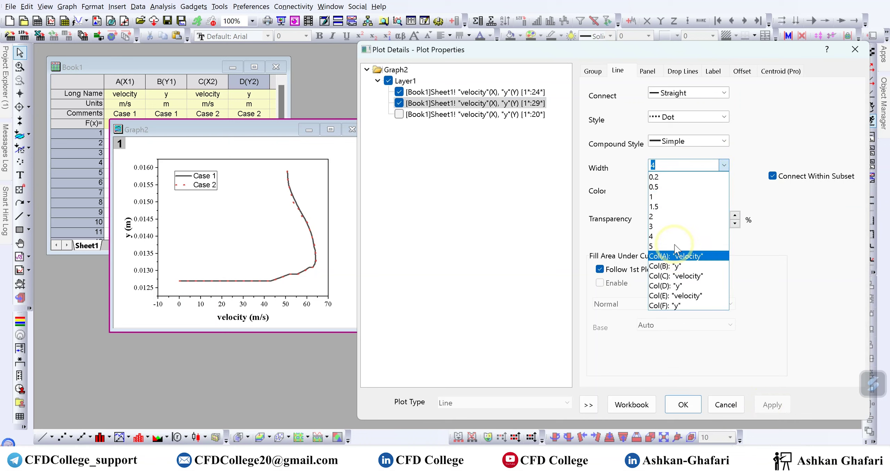
{"action": "left_click", "coordinate": [654, 246]}
{"action": "left_click", "coordinate": [770, 407]}
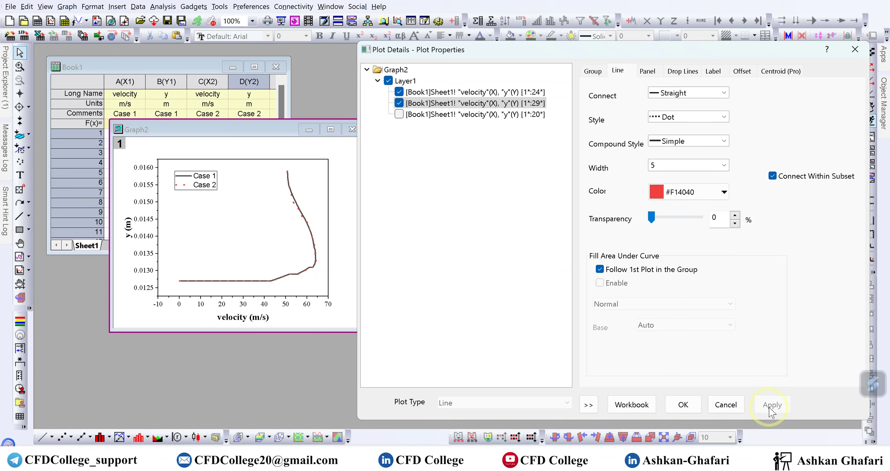
Set the Case 1 curve's transparency to 33% and apply it.
{"action": "left_click", "coordinate": [465, 92]}
{"action": "left_click_drag", "start_coordinate": [650, 218], "coordinate": [667, 224]}
{"action": "left_click", "coordinate": [772, 404]}
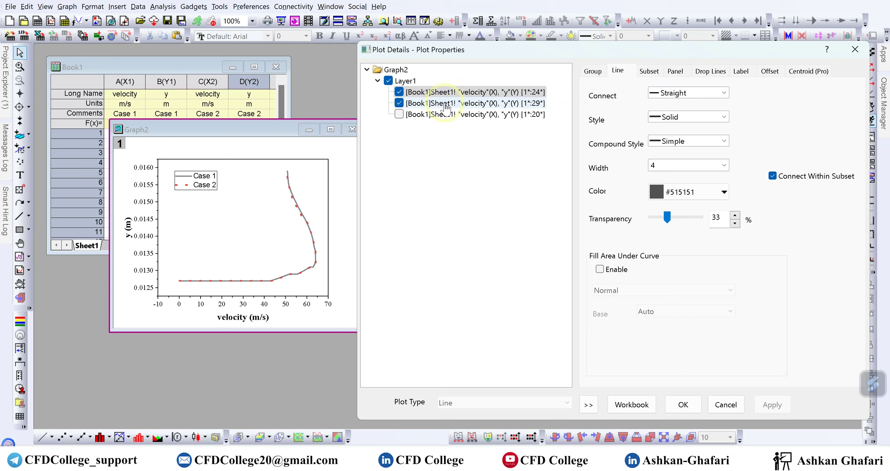
Change the Case 2 curve's line color to Blue and apply it.
{"action": "left_click", "coordinate": [466, 103]}
{"action": "left_click", "coordinate": [724, 192]}
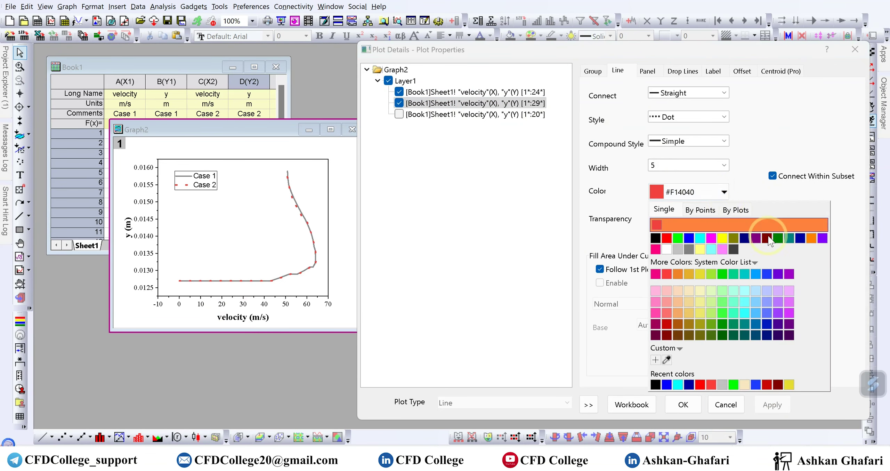
{"action": "left_click", "coordinate": [689, 239]}
{"action": "left_click", "coordinate": [770, 407]}
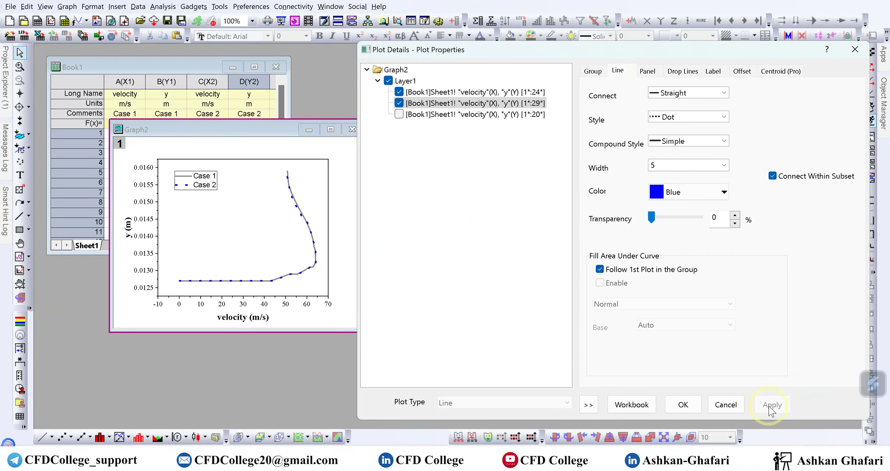
Try Violet as the Case 2 curve's color and set it back to Blue.
{"action": "left_click", "coordinate": [724, 191]}
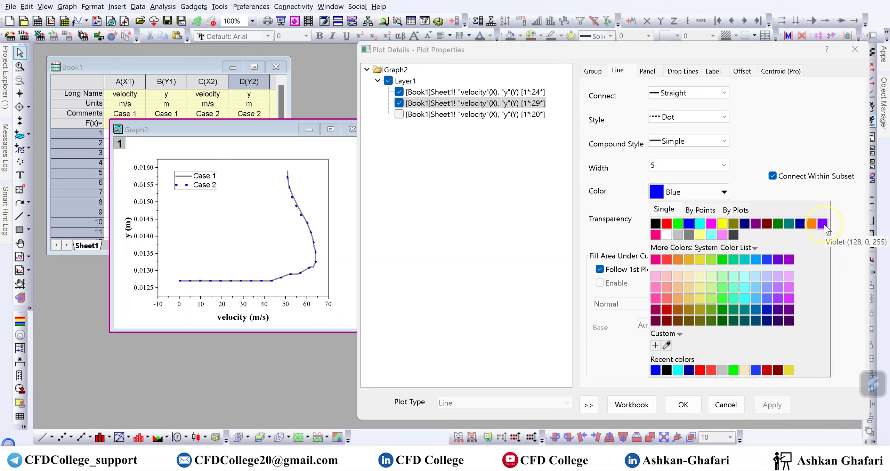
{"action": "left_click", "coordinate": [822, 224]}
{"action": "left_click", "coordinate": [781, 405]}
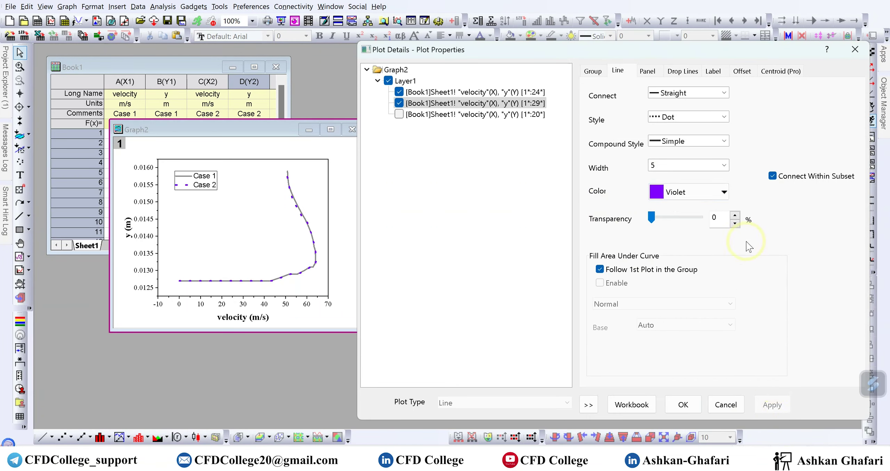
{"action": "left_click", "coordinate": [724, 192]}
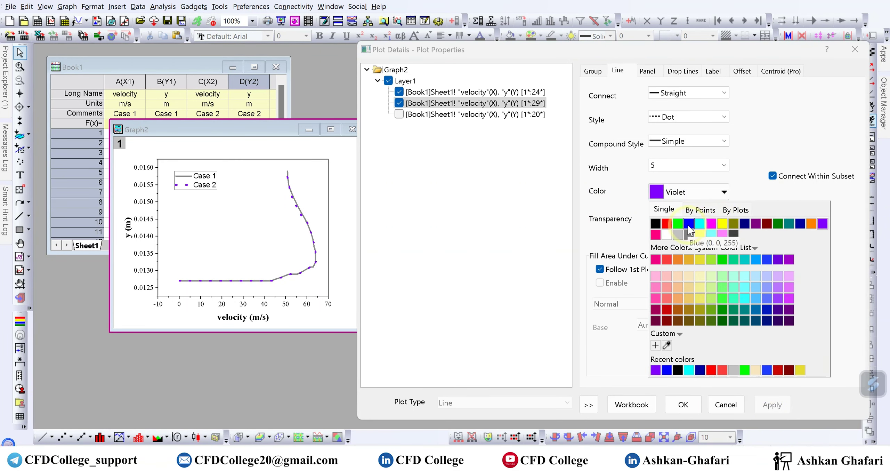
{"action": "left_click", "coordinate": [689, 224]}
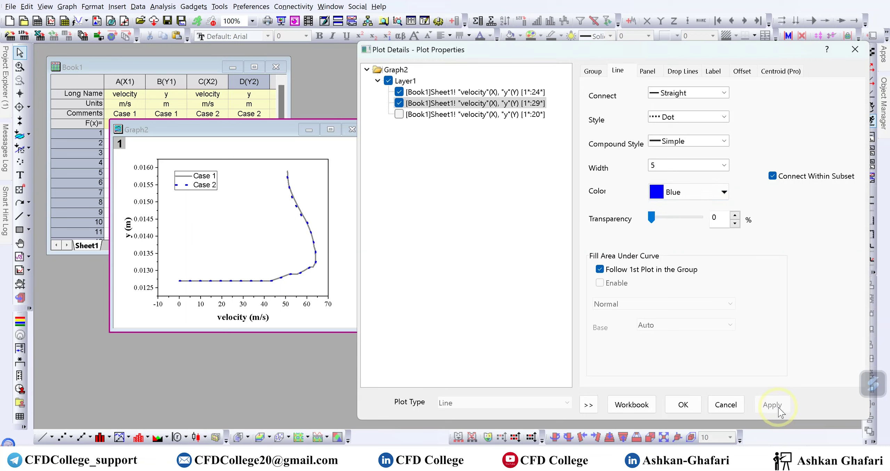
Try 40% transparency on the Case 1 curve, then set it to 50% and apply it.
{"action": "left_click", "coordinate": [475, 92]}
{"action": "left_click", "coordinate": [632, 216]}
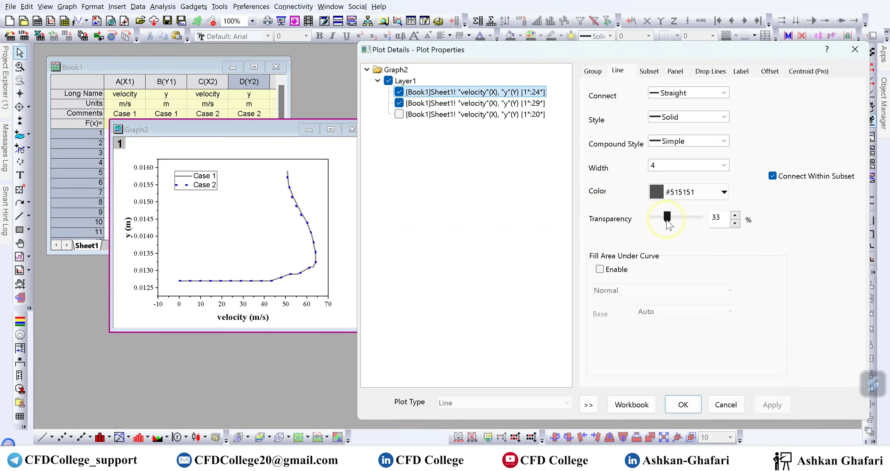
{"action": "left_click_drag", "start_coordinate": [667, 220], "coordinate": [671, 222]}
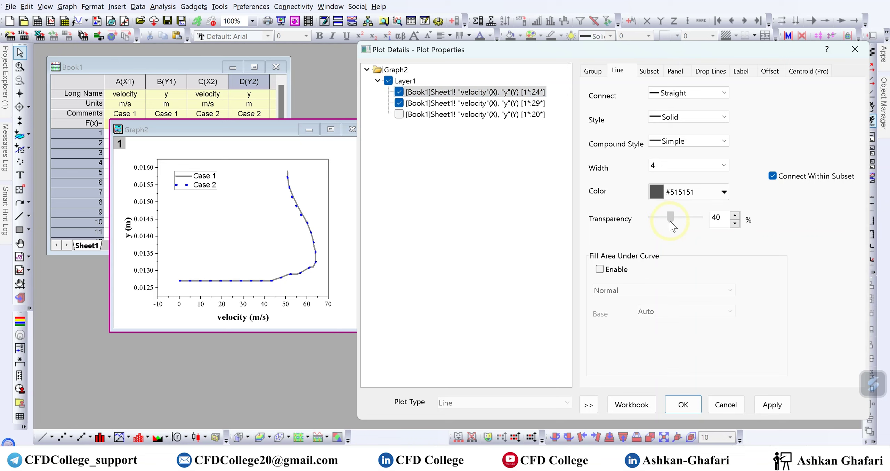
{"action": "left_click", "coordinate": [772, 405]}
{"action": "left_click_drag", "start_coordinate": [670, 217], "coordinate": [676, 218]}
{"action": "left_click", "coordinate": [771, 406]}
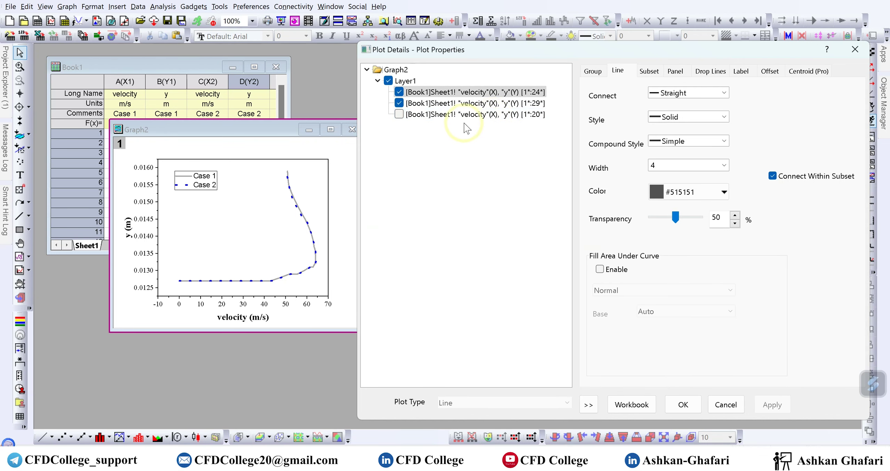
Show the Case 3 curve in the graph and change its line color to Red, applying both changes.
{"action": "left_click", "coordinate": [399, 116]}
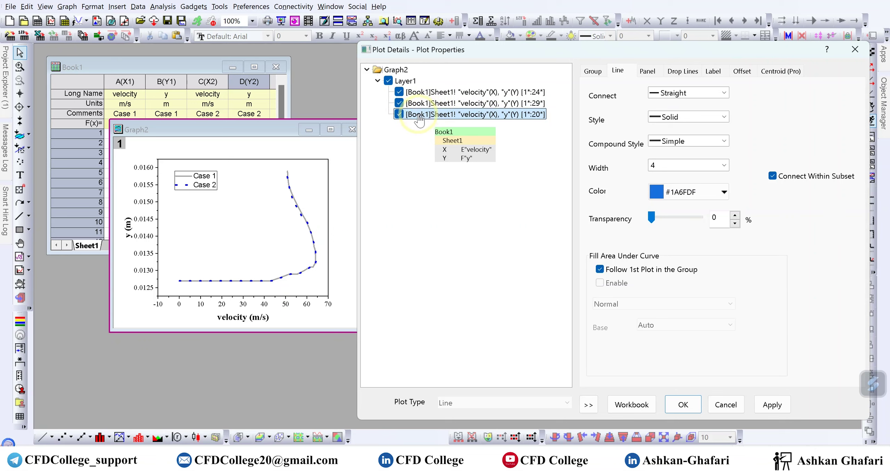
{"action": "left_click", "coordinate": [772, 406]}
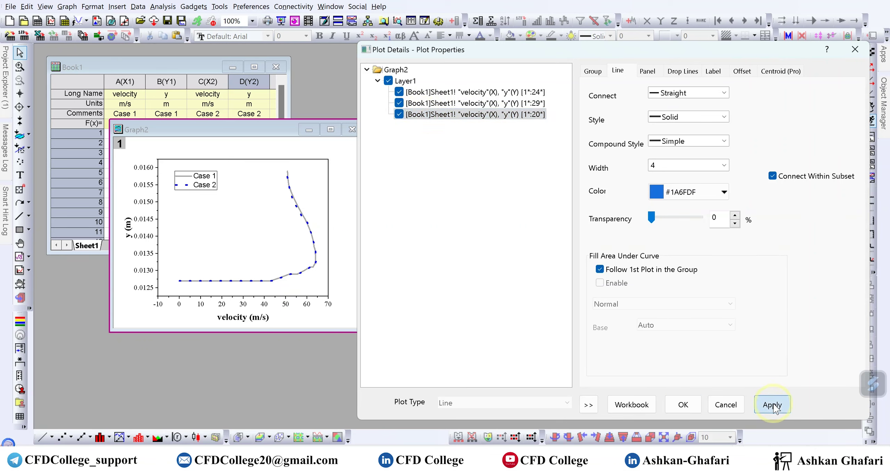
{"action": "left_click", "coordinate": [471, 115]}
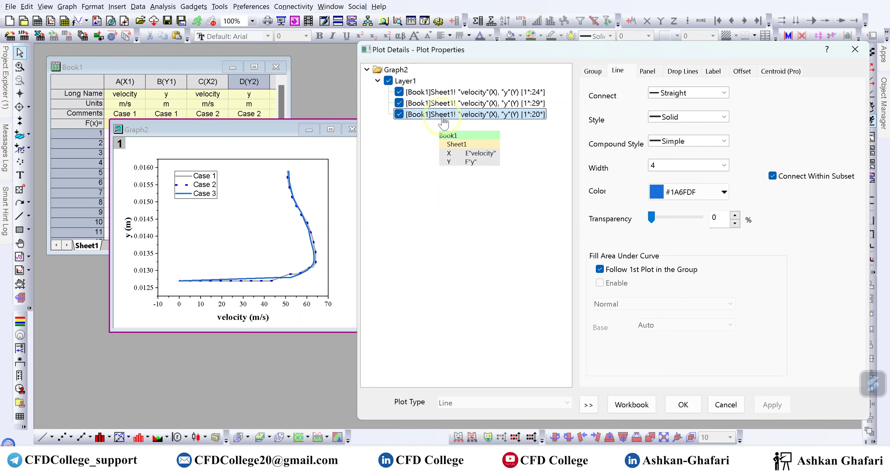
{"action": "left_click", "coordinate": [663, 254]}
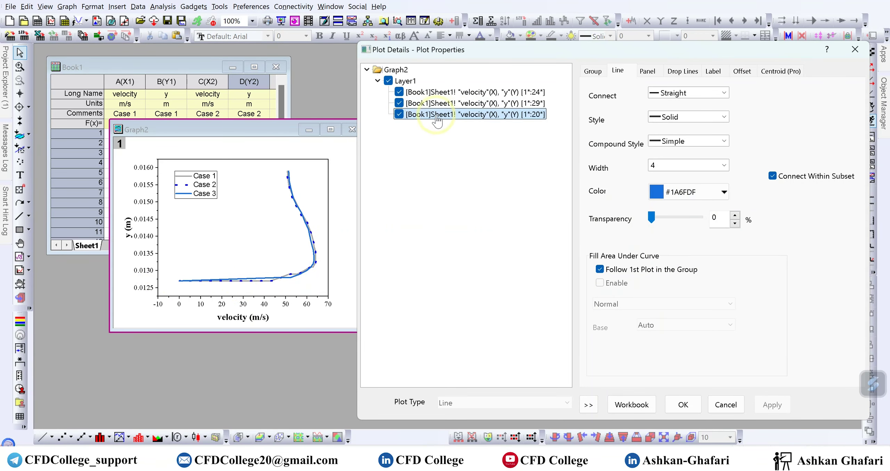
{"action": "left_click", "coordinate": [723, 192]}
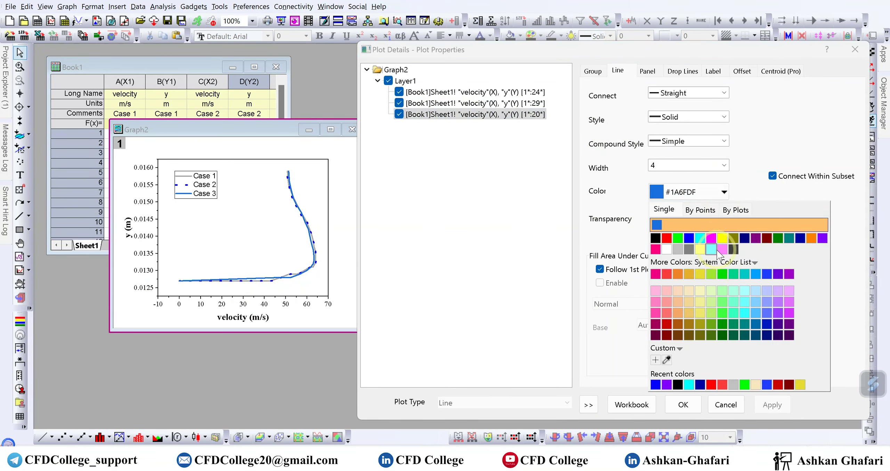
{"action": "left_click", "coordinate": [666, 238]}
{"action": "left_click", "coordinate": [773, 406]}
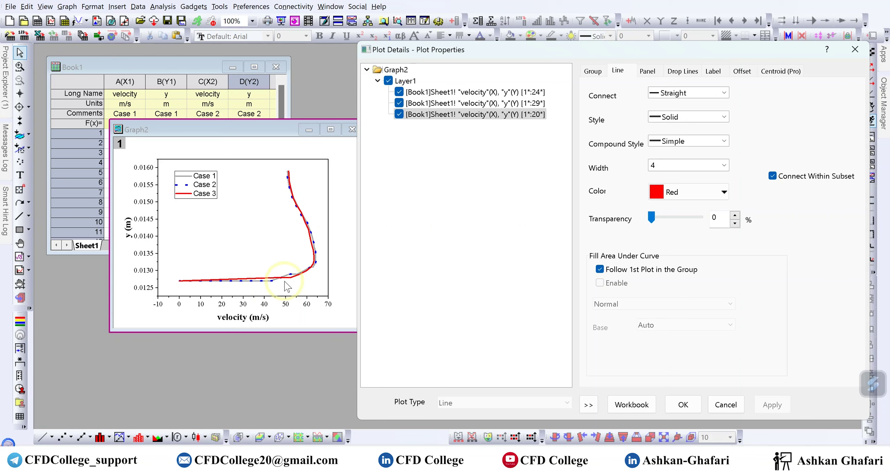
Give the Case 3 curve the Dash line style, apply it and close the plot properties.
{"action": "left_click", "coordinate": [720, 120]}
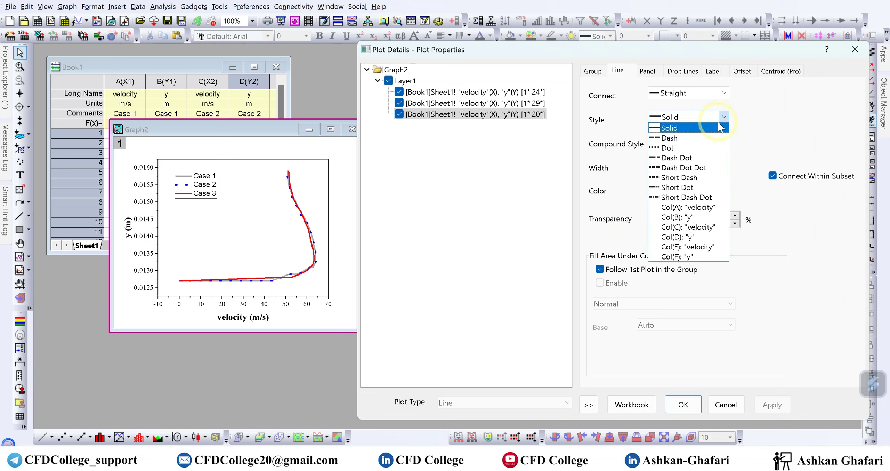
{"action": "left_click", "coordinate": [706, 139]}
{"action": "left_click", "coordinate": [764, 406]}
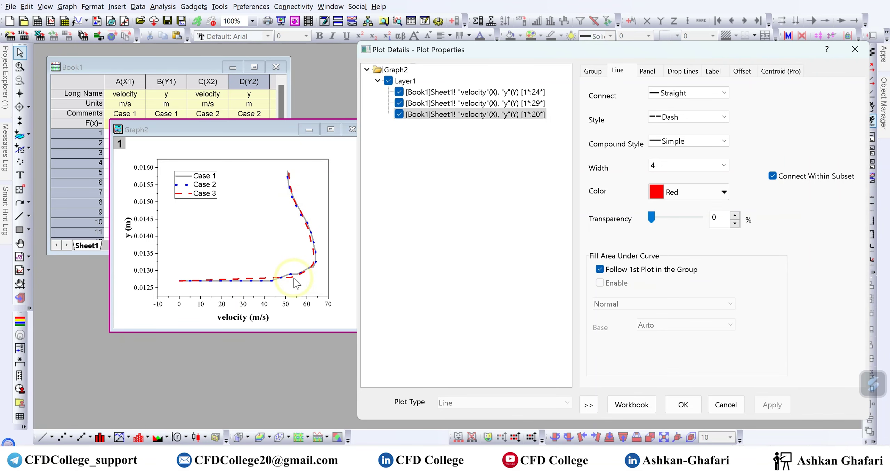
{"action": "left_click", "coordinate": [725, 404]}
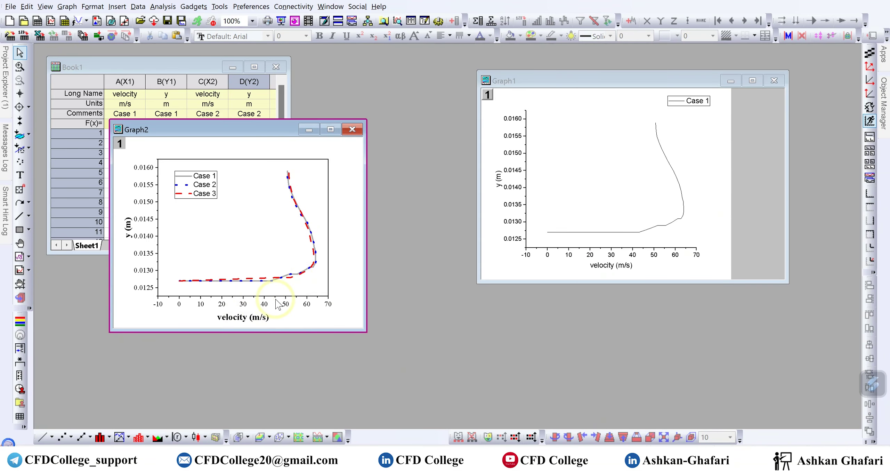
Set the horizontal velocity axis of Graph2 to start from 0 and apply it.
{"action": "double_click", "coordinate": [291, 309]}
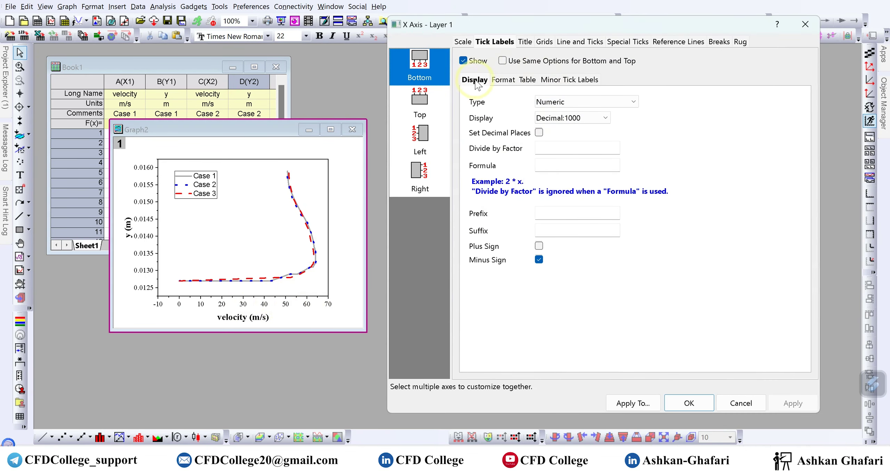
{"action": "left_click", "coordinate": [463, 42]}
{"action": "left_click_drag", "start_coordinate": [542, 63], "coordinate": [529, 71]}
{"action": "type", "text": "0"}
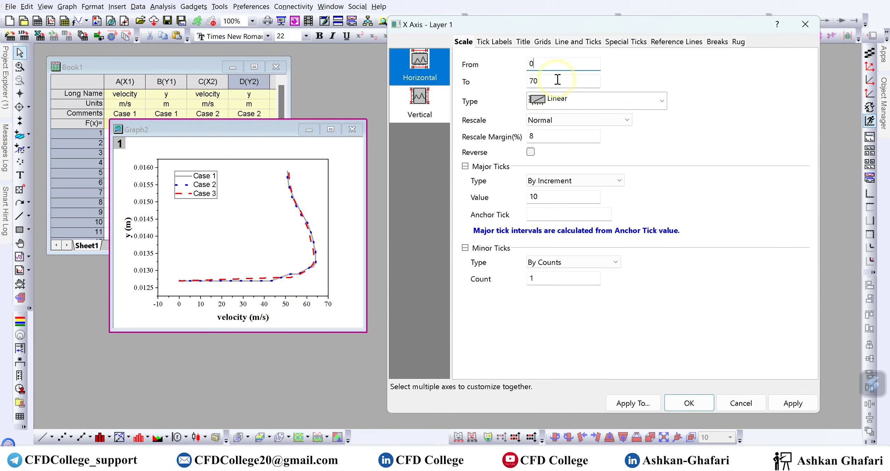
{"action": "left_click", "coordinate": [792, 403]}
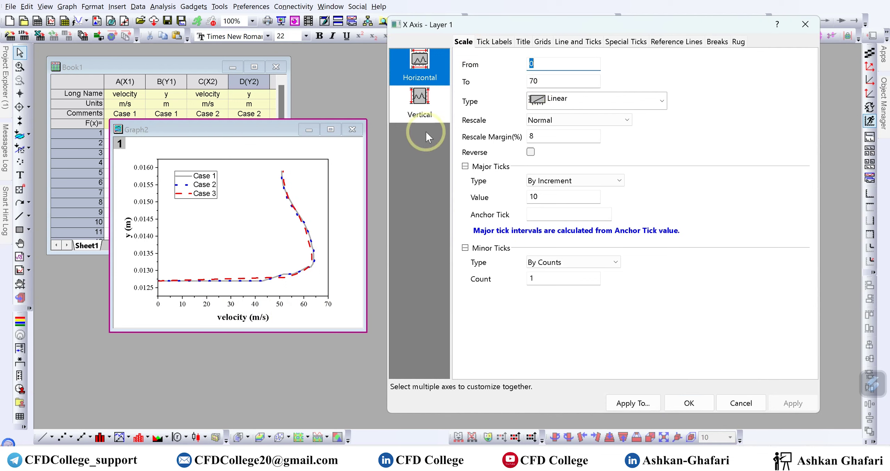
Set the vertical axis range from 0.012 to 0.016, apply it and close the axis settings.
{"action": "left_click", "coordinate": [426, 111]}
{"action": "left_click", "coordinate": [555, 65]}
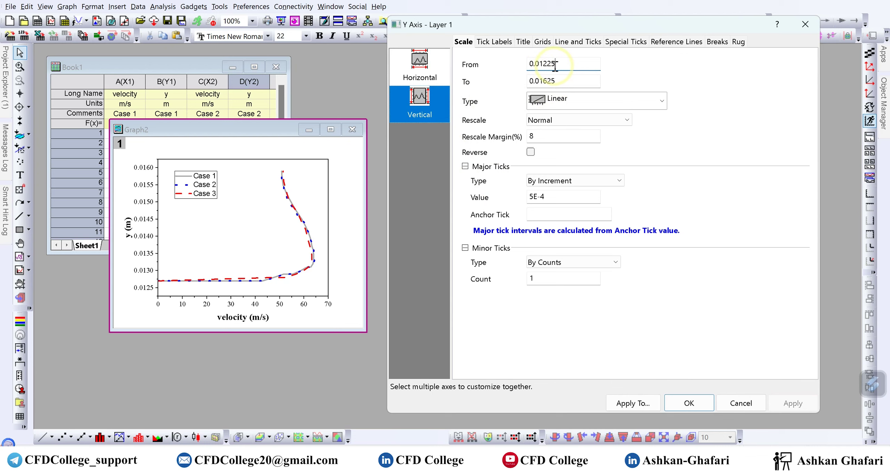
{"action": "key", "text": "BackSpace"}
{"action": "key", "text": "BackSpace"}
{"action": "double_click", "coordinate": [564, 82]}
{"action": "key", "text": "BackSpace"}
{"action": "type", "text": "0.016"}
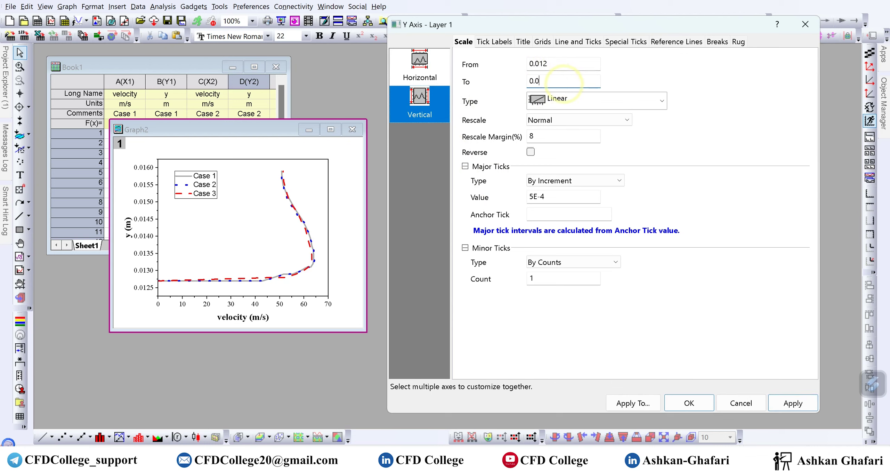
{"action": "left_click", "coordinate": [792, 404]}
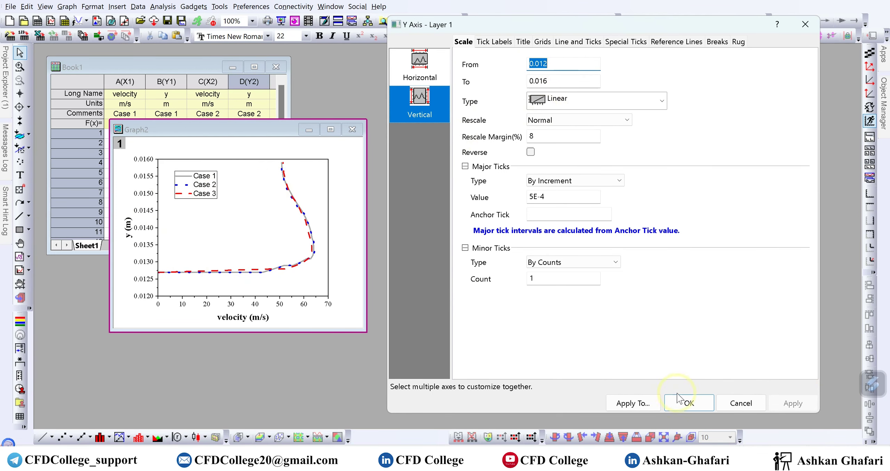
{"action": "left_click", "coordinate": [740, 402]}
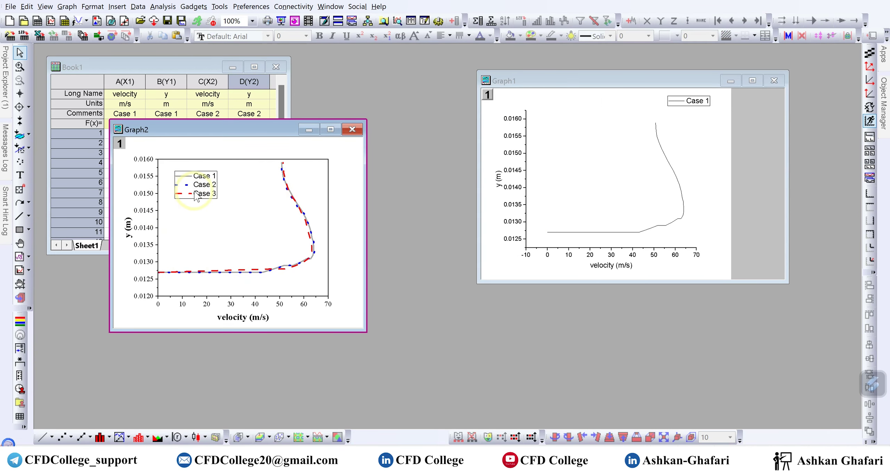
Make the Graph2 legend text bold in Times New Roman and apply the change.
{"action": "left_click", "coordinate": [195, 194]}
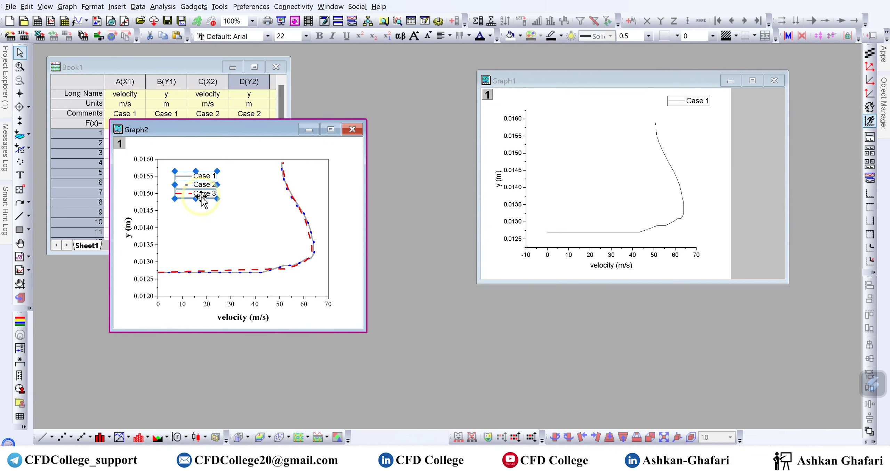
{"action": "right_click", "coordinate": [201, 196]}
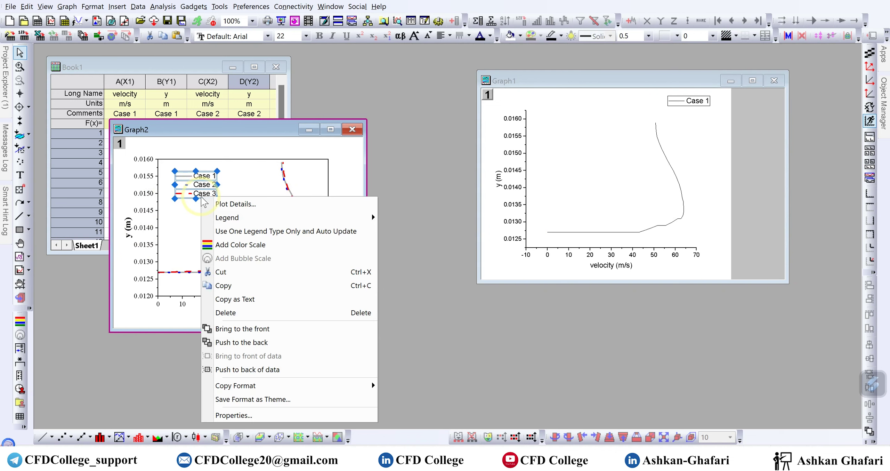
{"action": "left_click", "coordinate": [273, 416]}
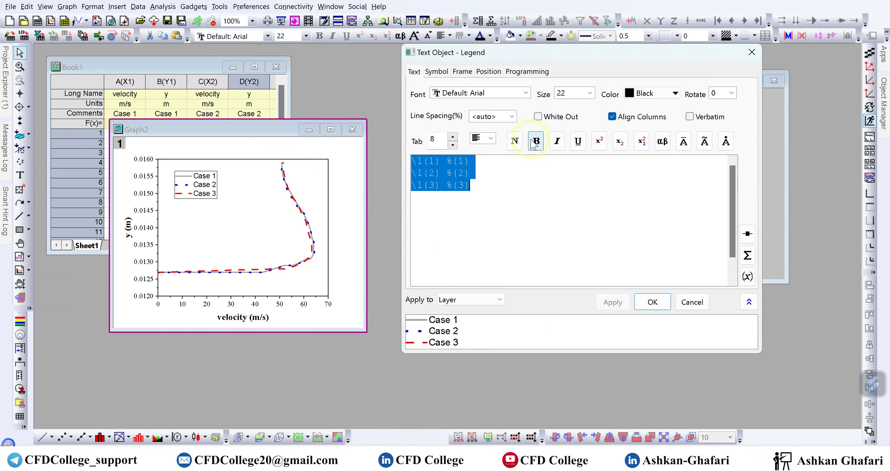
{"action": "left_click", "coordinate": [535, 141]}
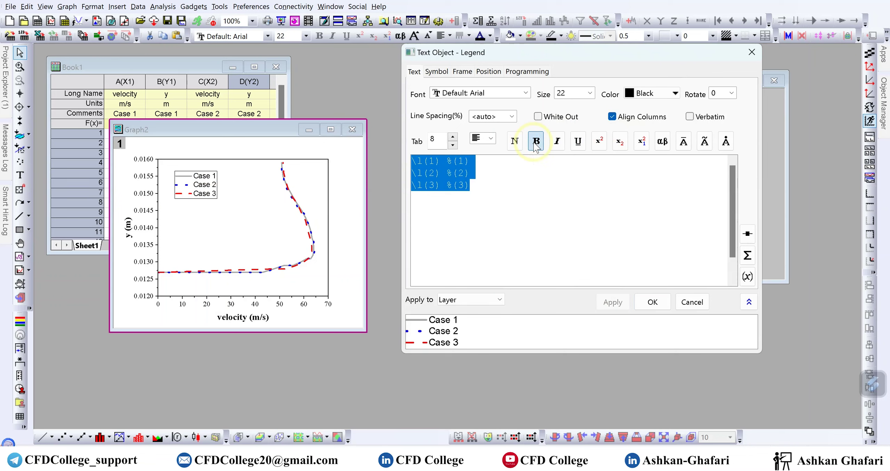
{"action": "left_click", "coordinate": [526, 93]}
{"action": "scroll", "coordinate": [502, 125], "scroll_direction": "up", "scroll_amount": 1}
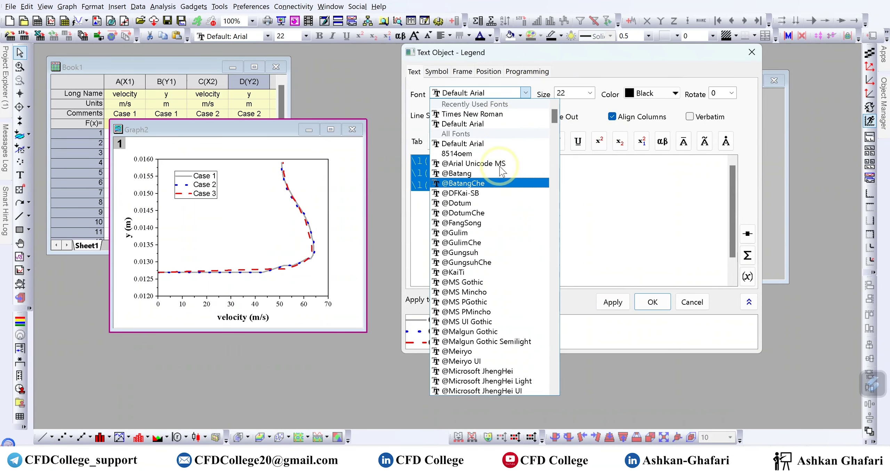
{"action": "left_click", "coordinate": [503, 115]}
{"action": "left_click", "coordinate": [615, 302]}
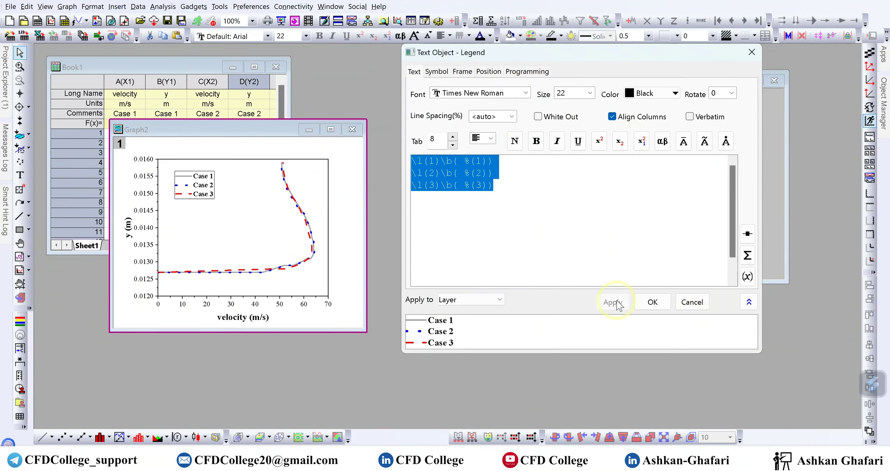
Set the legend's frame to None, apply it and close the legend properties.
{"action": "left_click", "coordinate": [447, 72]}
{"action": "left_click", "coordinate": [461, 72]}
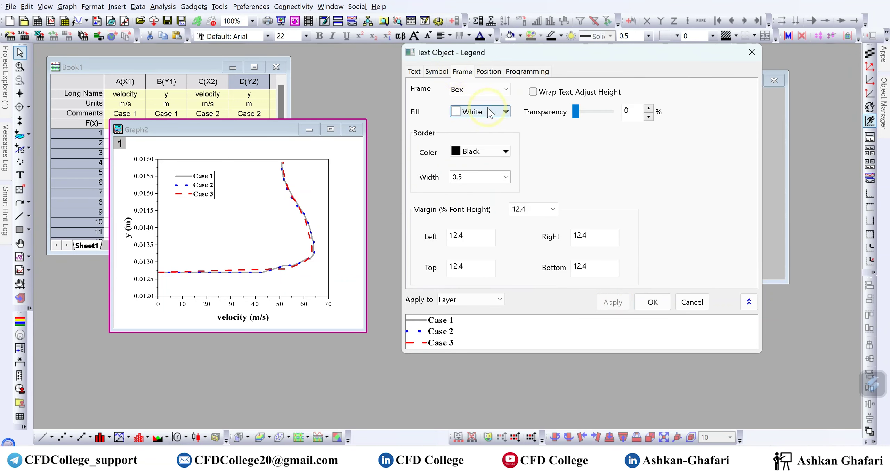
{"action": "left_click", "coordinate": [500, 91]}
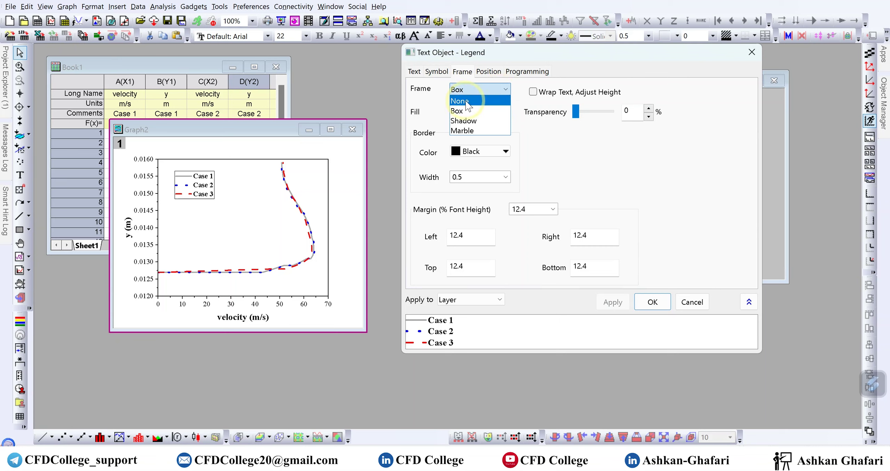
{"action": "left_click", "coordinate": [480, 100]}
{"action": "left_click", "coordinate": [612, 301]}
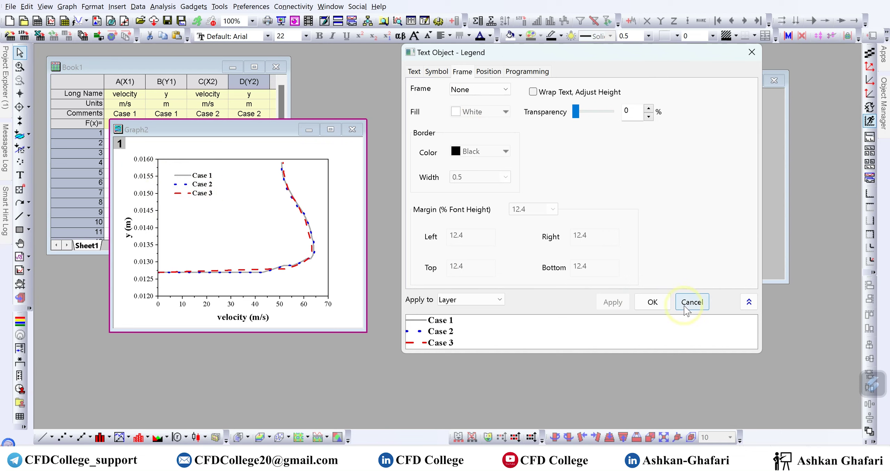
{"action": "left_click", "coordinate": [700, 304]}
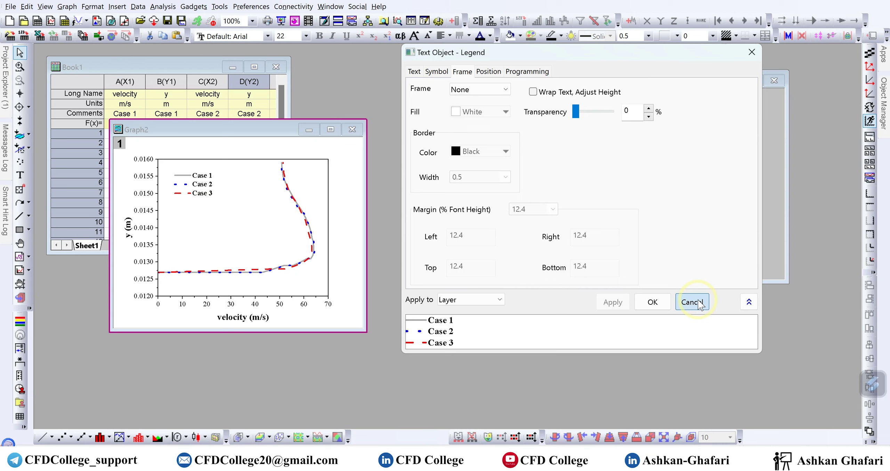
{"action": "left_click", "coordinate": [699, 303]}
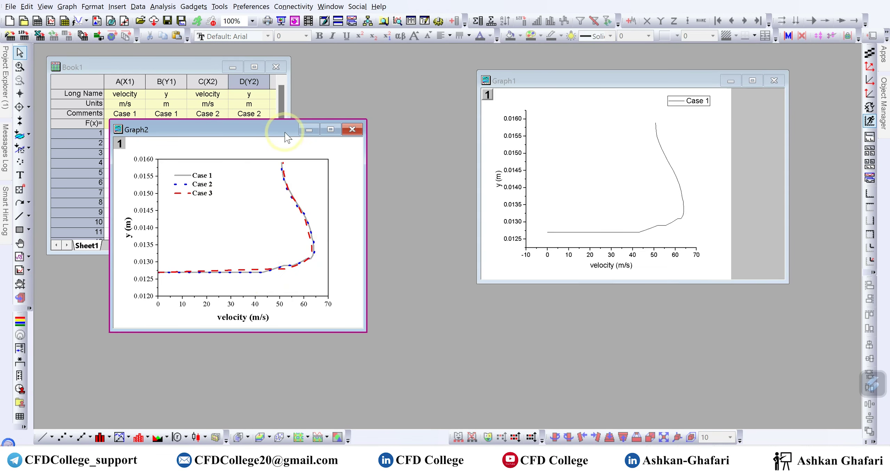
Move the Graph2 window beside the worksheet so its data columns are uncovered, and compare the three curves near their lower bend.
{"action": "left_click_drag", "start_coordinate": [265, 129], "coordinate": [374, 80]}
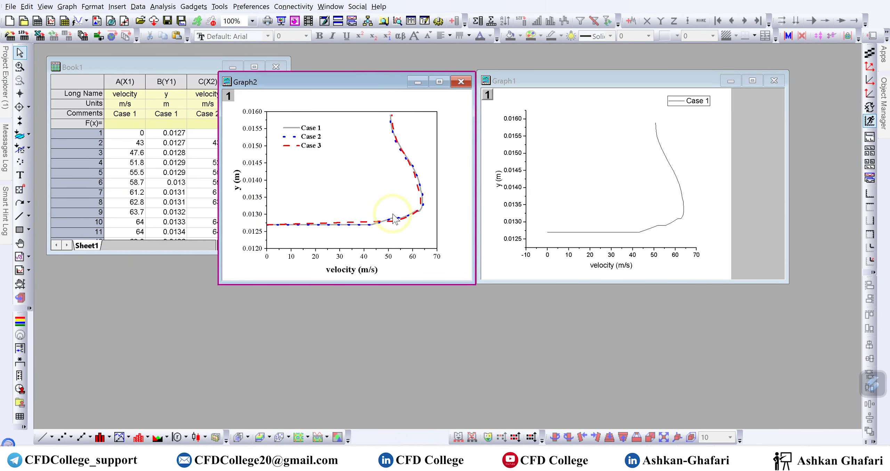
{"action": "mouse_move", "coordinate": [386, 220]}
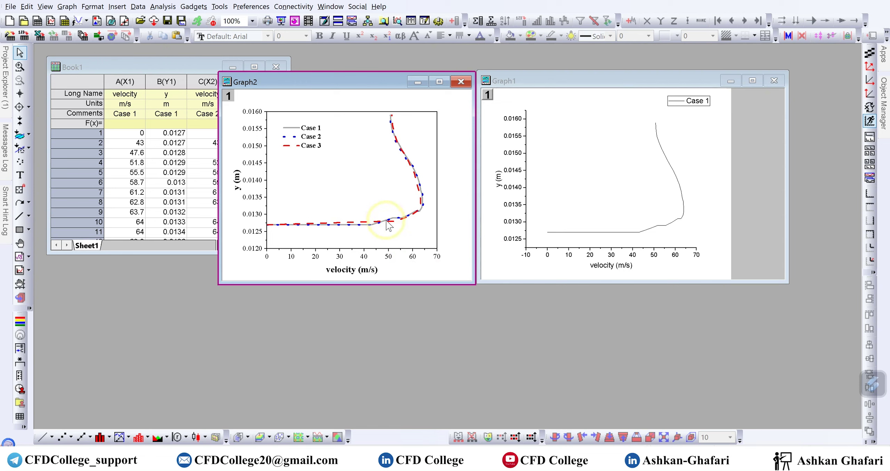
{"action": "mouse_move", "coordinate": [384, 226]}
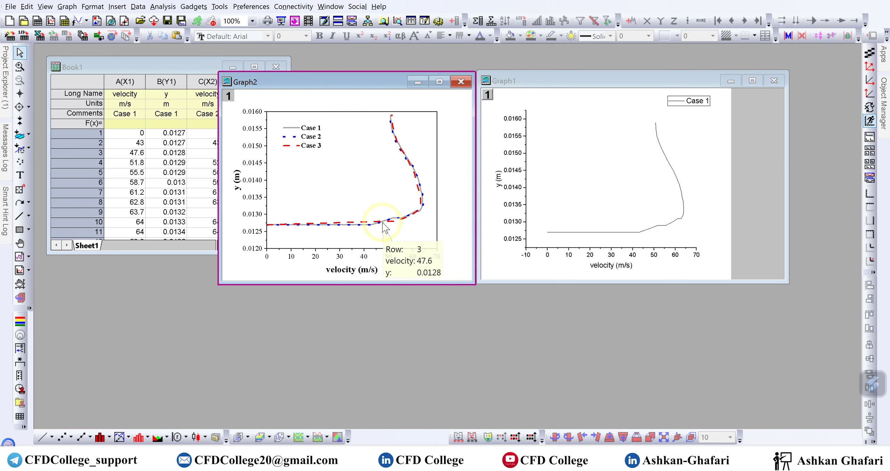
{"action": "left_click_drag", "start_coordinate": [334, 83], "coordinate": [408, 82]}
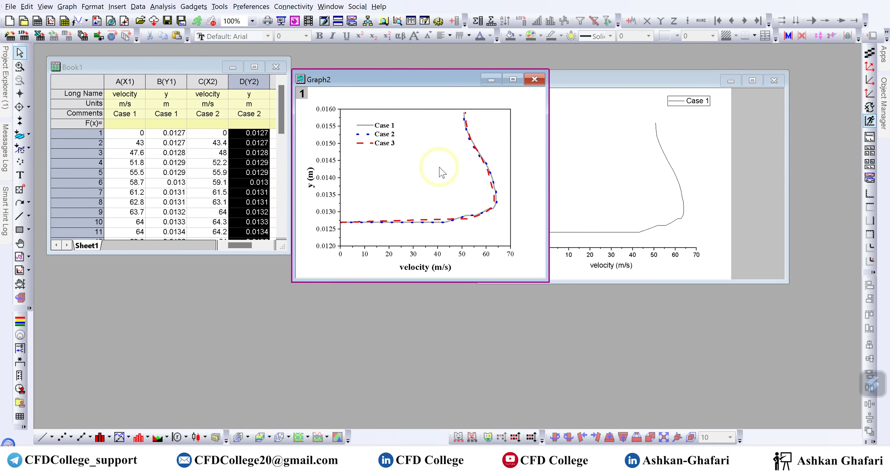
{"action": "mouse_move", "coordinate": [447, 221]}
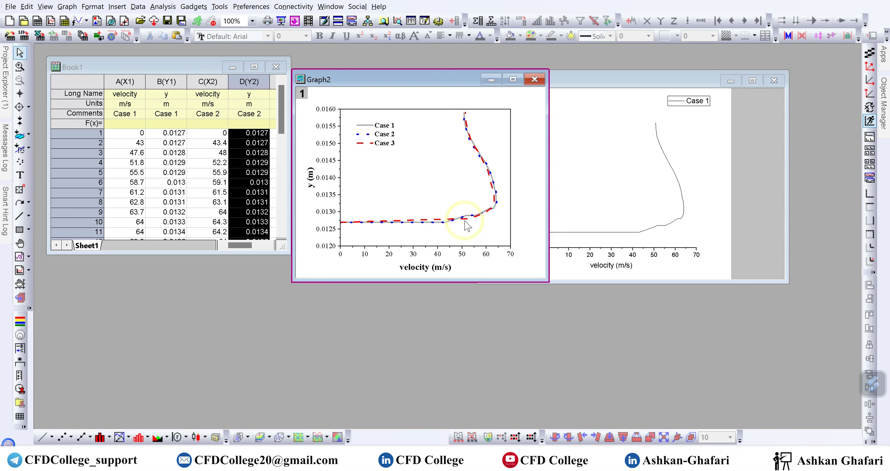
{"action": "left_click", "coordinate": [641, 315]}
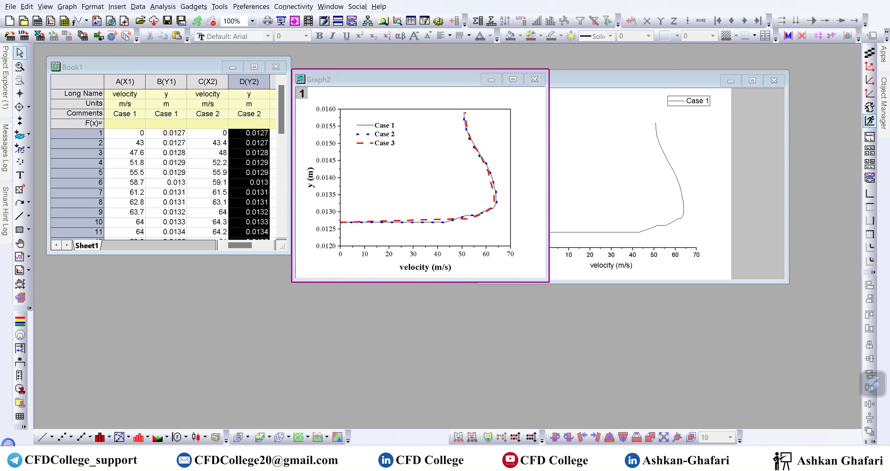